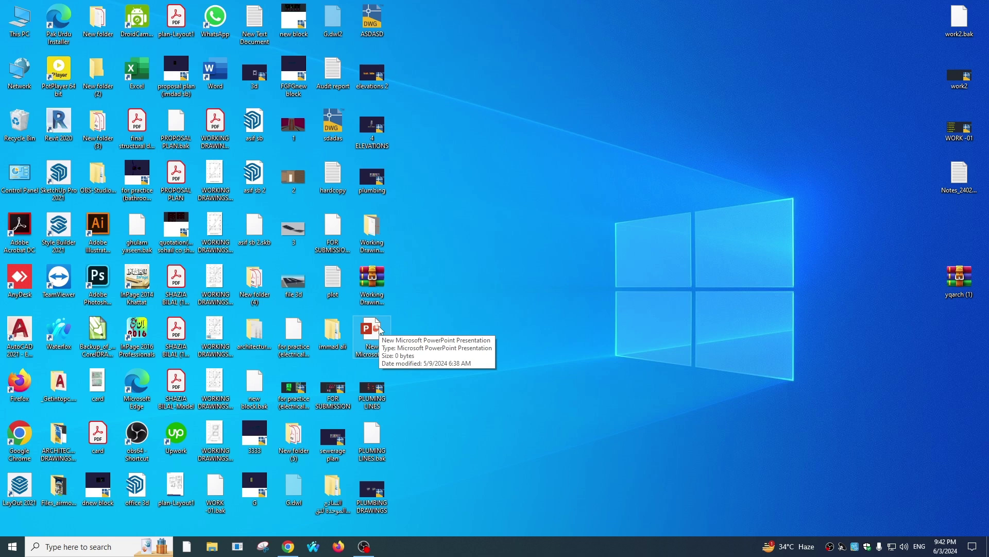
Extract the yqarch (1) archive to Local Disk (C:) and refresh the desktop
key("F5")
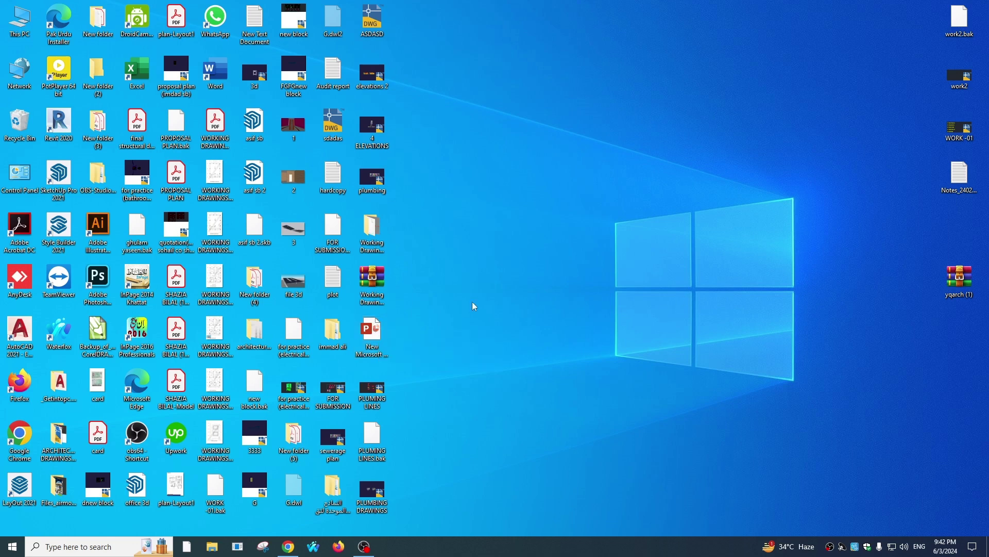
right_click(957, 288)
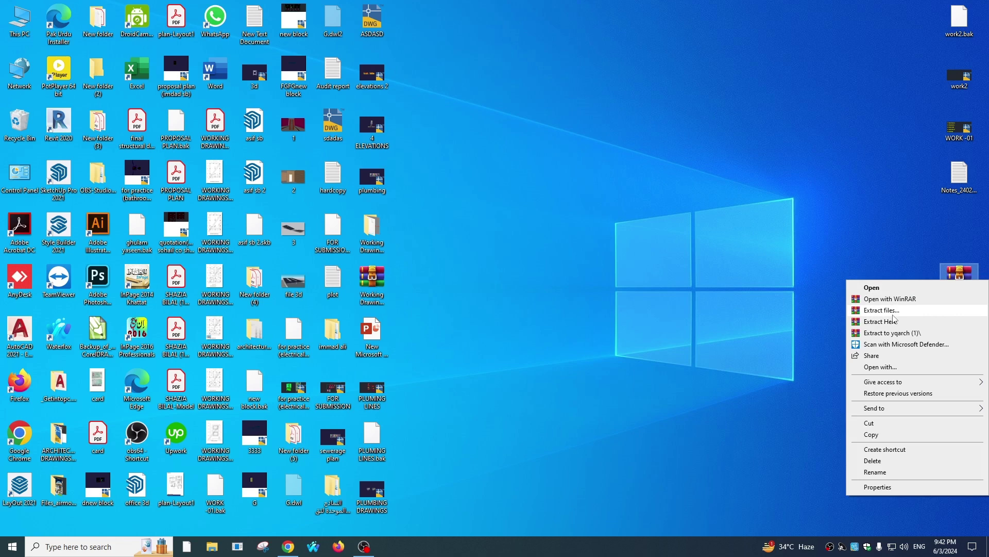
left_click(924, 314)
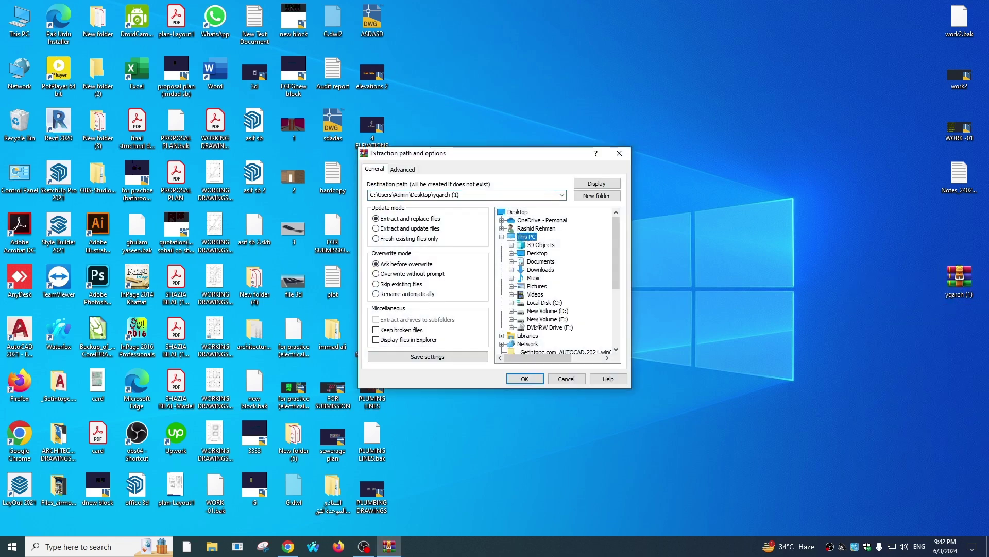
left_click(546, 303)
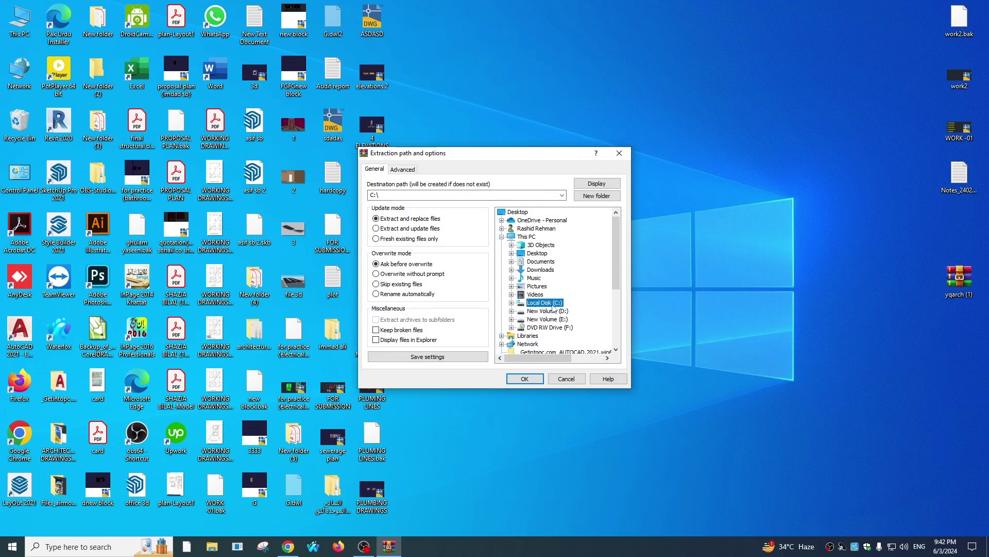
left_click(530, 379)
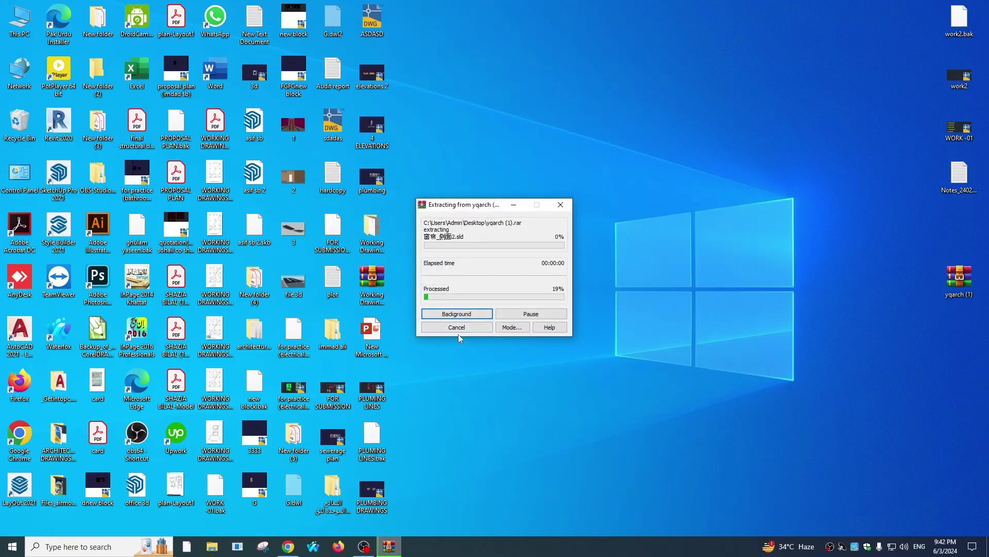
right_click(524, 279)
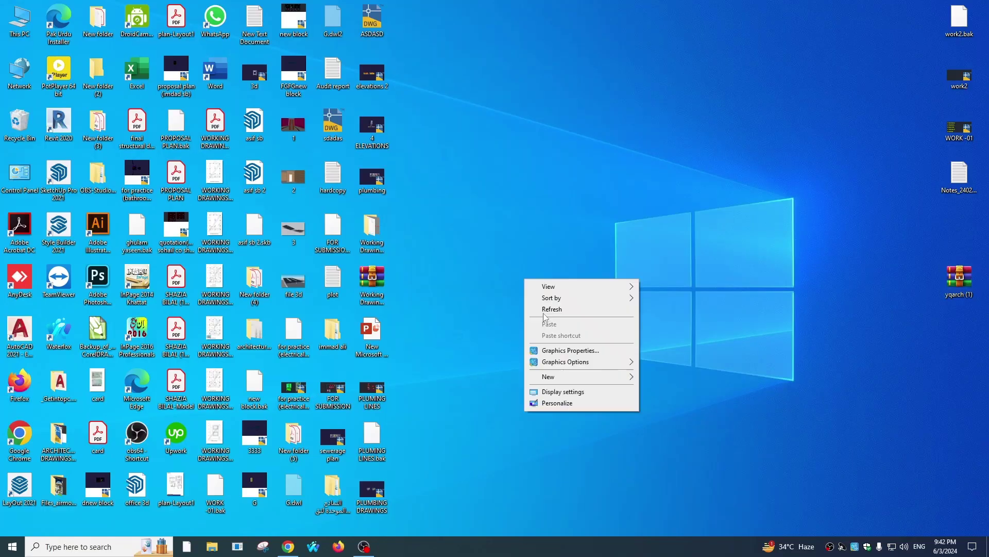
left_click(546, 308)
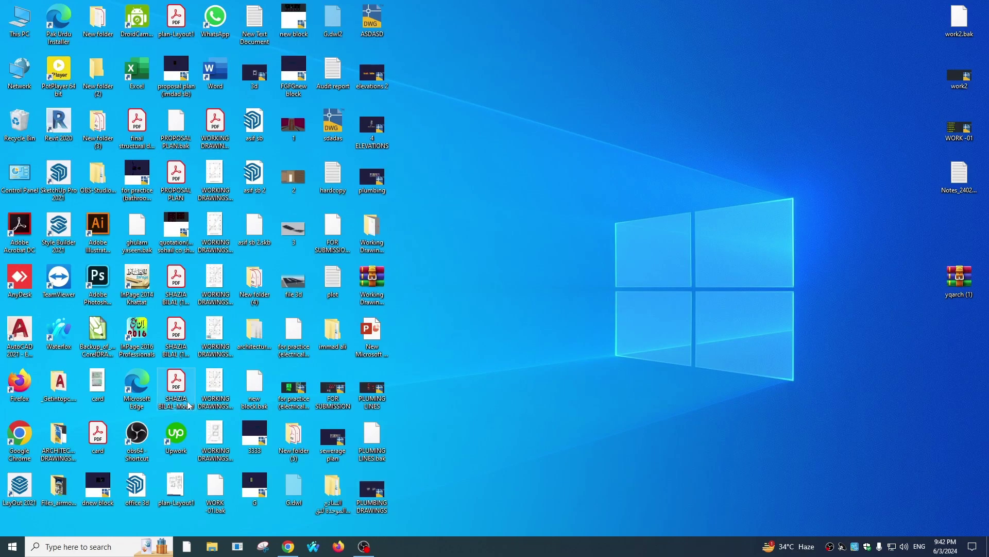
Open the sys folder inside YQArch on Local Disk (C:)
double_click(11, 24)
double_click(232, 143)
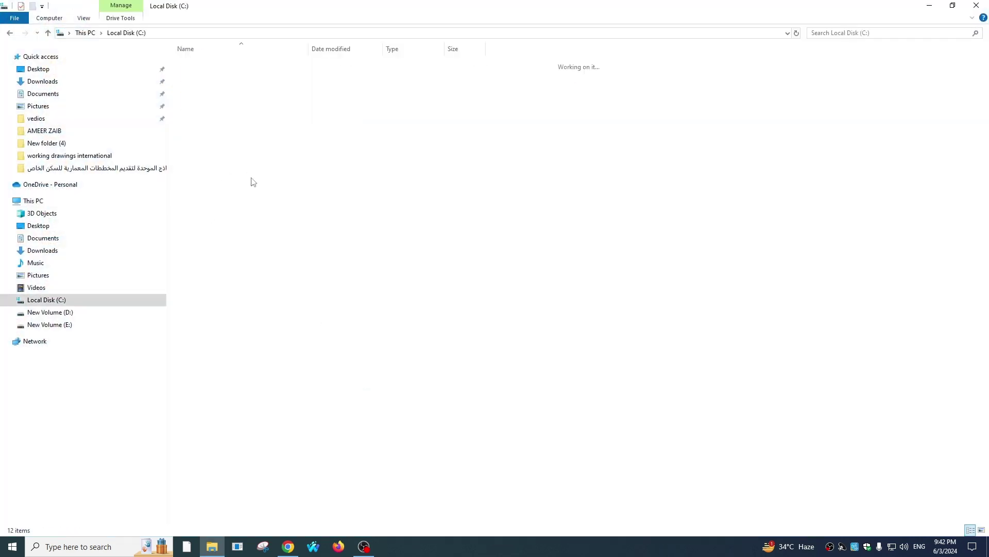
double_click(222, 171)
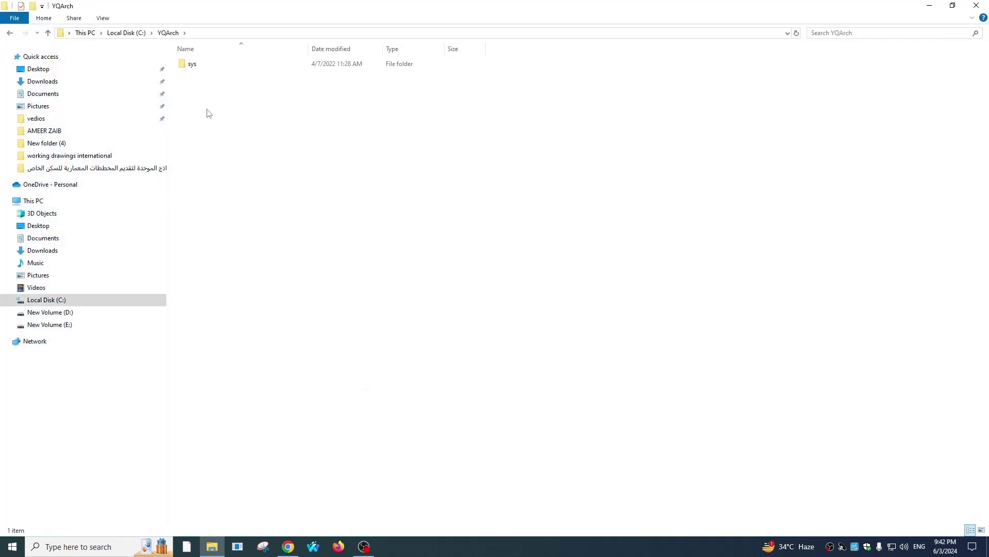
double_click(199, 65)
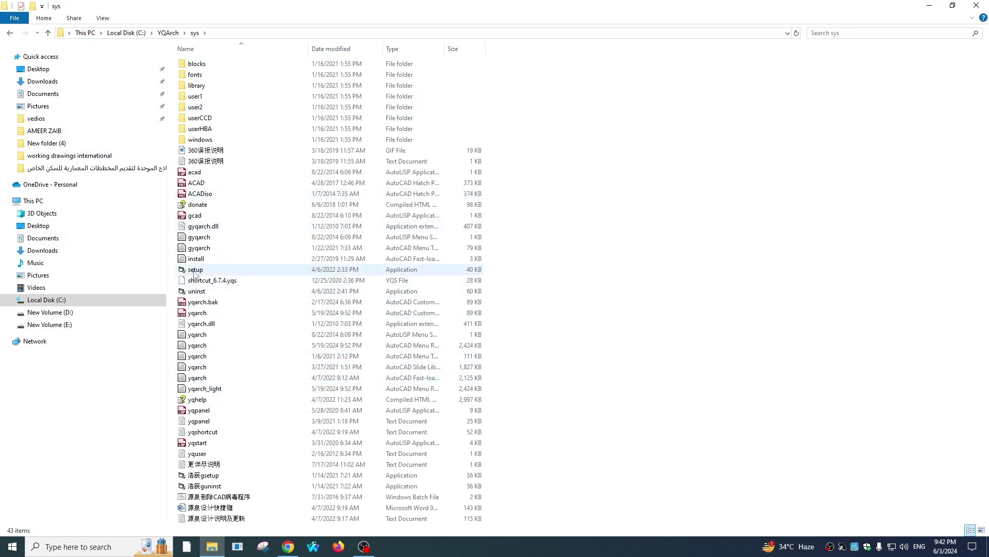
Run the YQArch setup application and install the plugin into the AutoCAD 2021 (English) profile
double_click(195, 269)
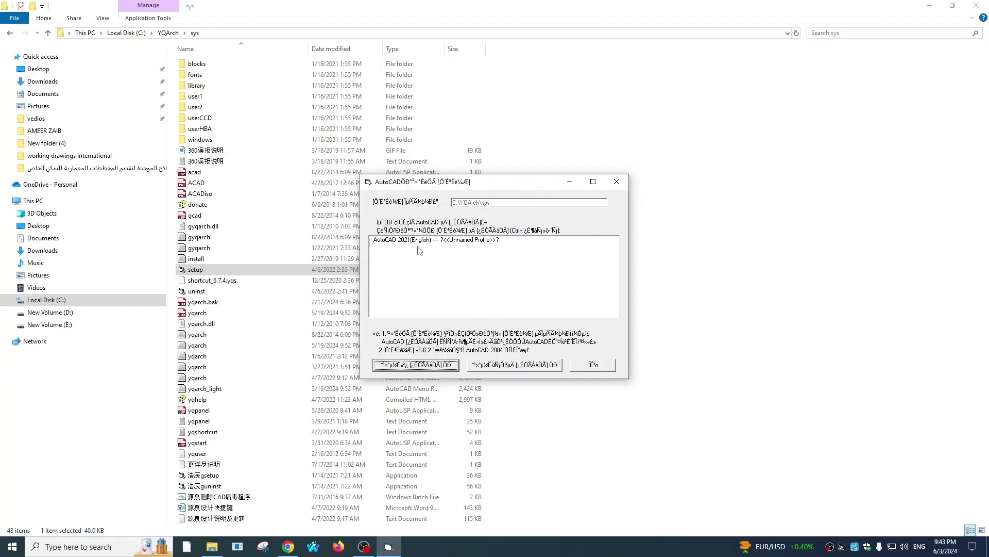
left_click(438, 242)
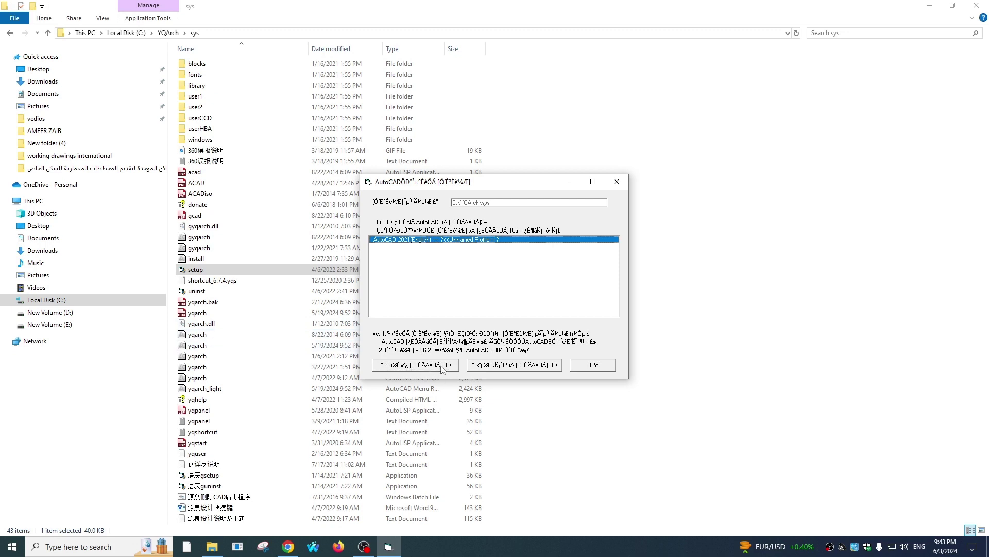
left_click(419, 366)
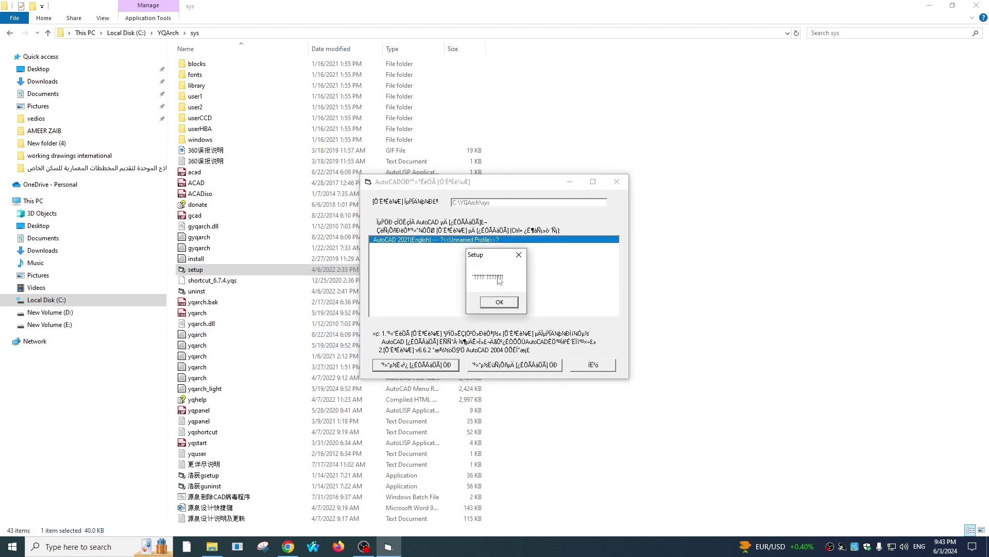
left_click(500, 303)
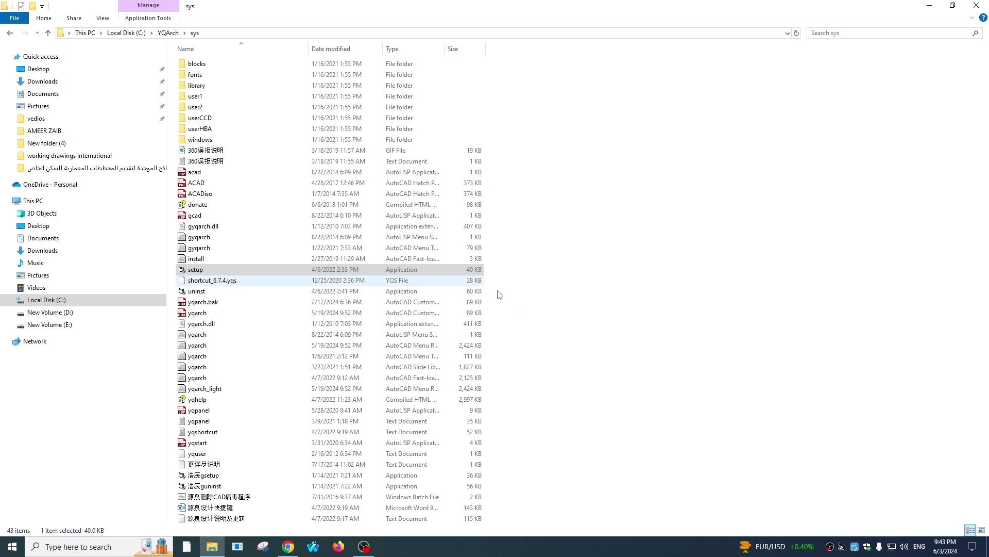
Close the sys folder window and launch AutoCAD 2021 from the desktop
left_click(976, 5)
right_click(413, 230)
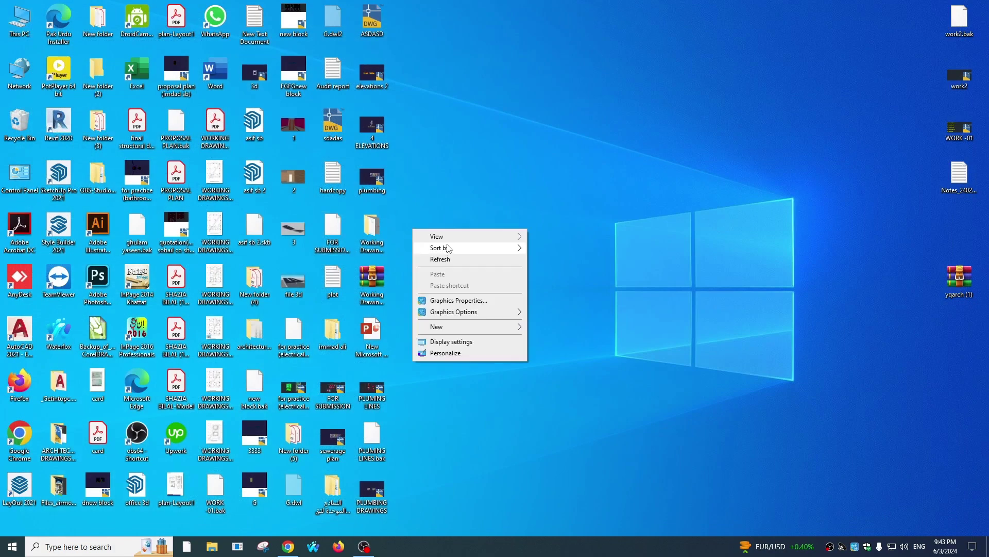
left_click(450, 261)
double_click(24, 338)
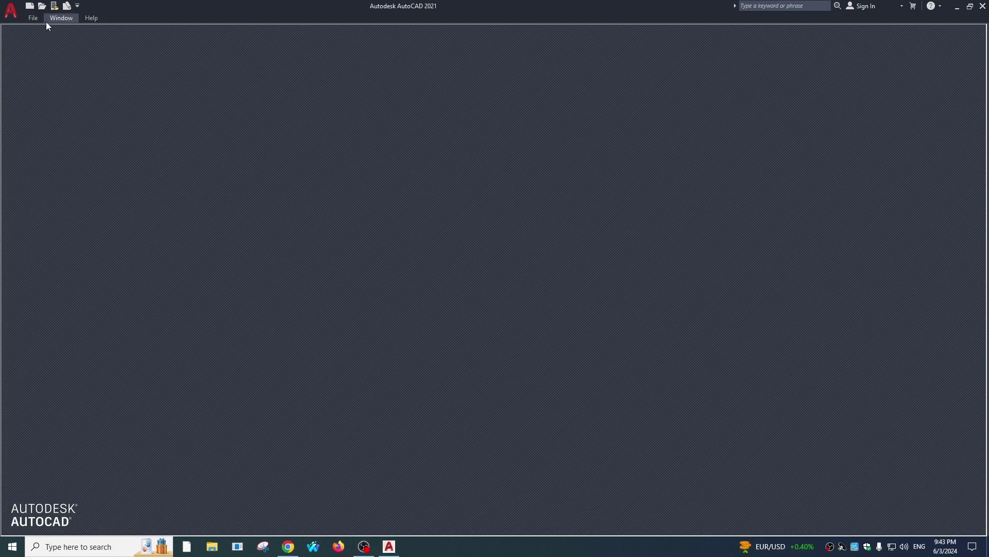
Create a new drawing from the acad template
left_click(33, 18)
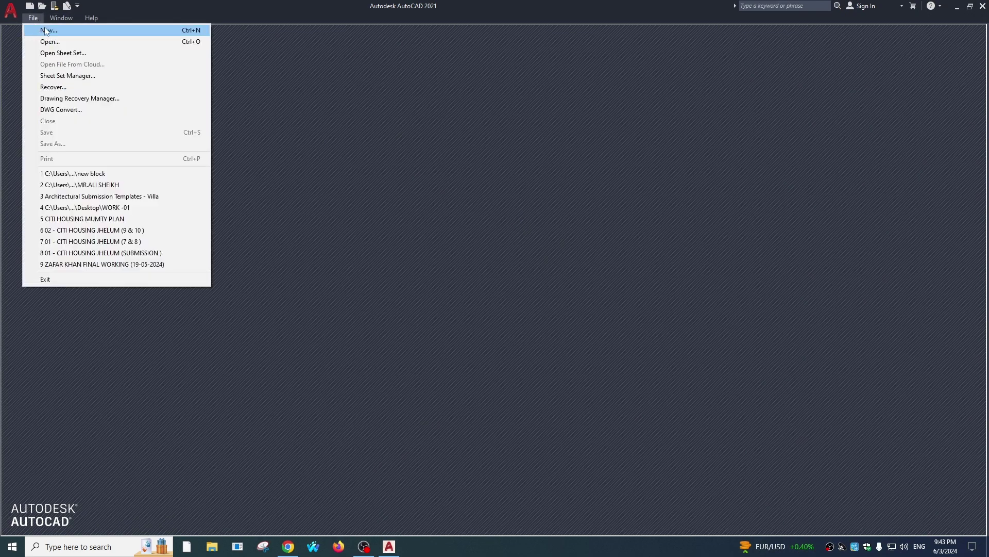
left_click(465, 268)
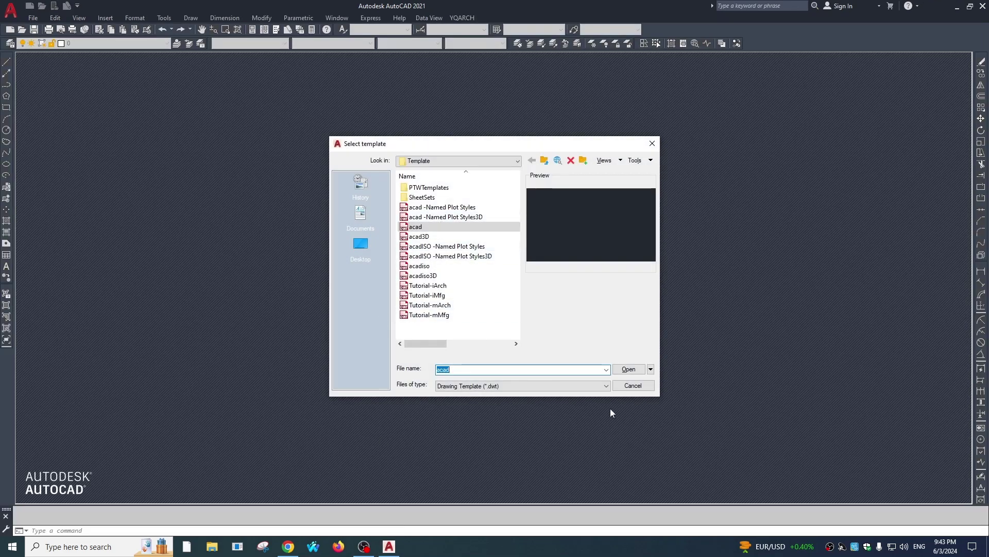
left_click(616, 368)
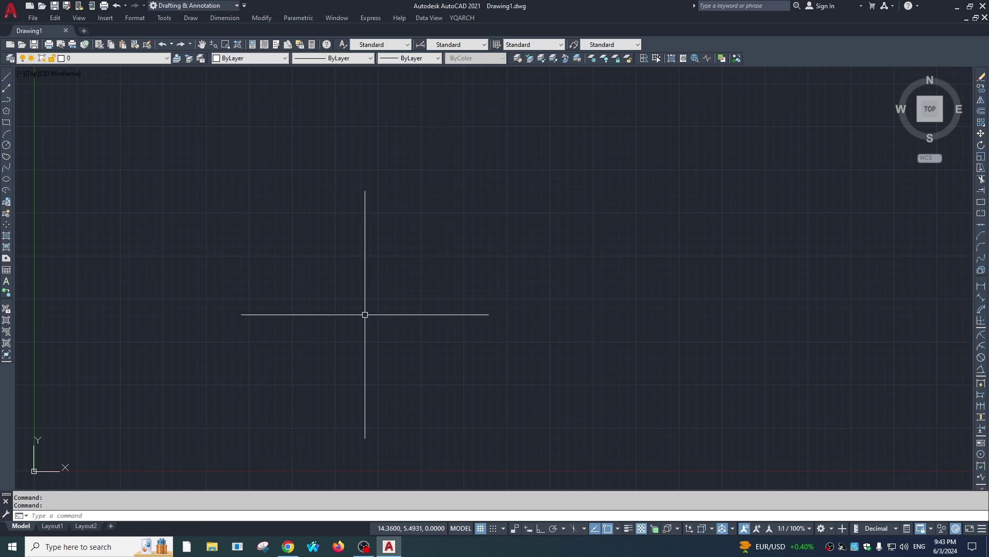
left_click(462, 19)
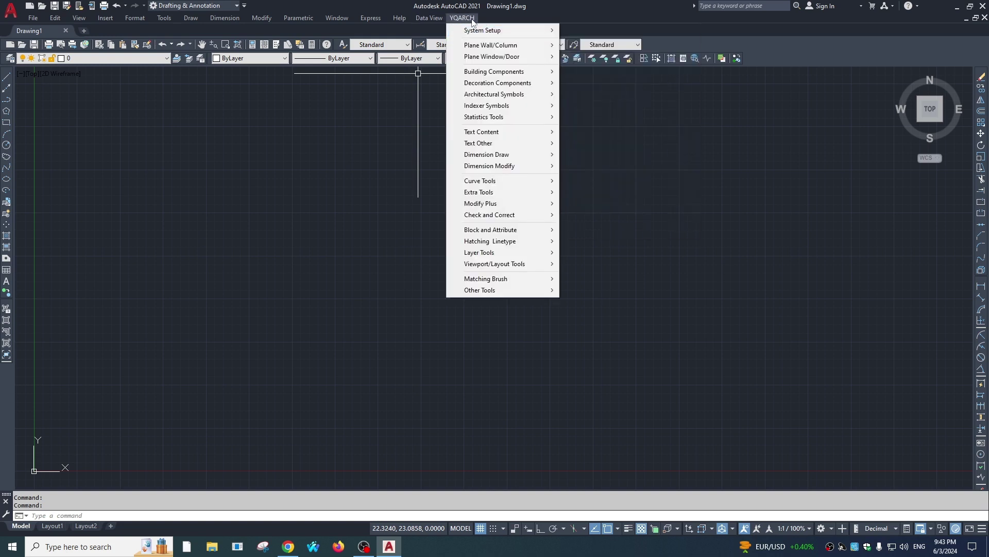
mouse_move(484, 30)
left_click(602, 42)
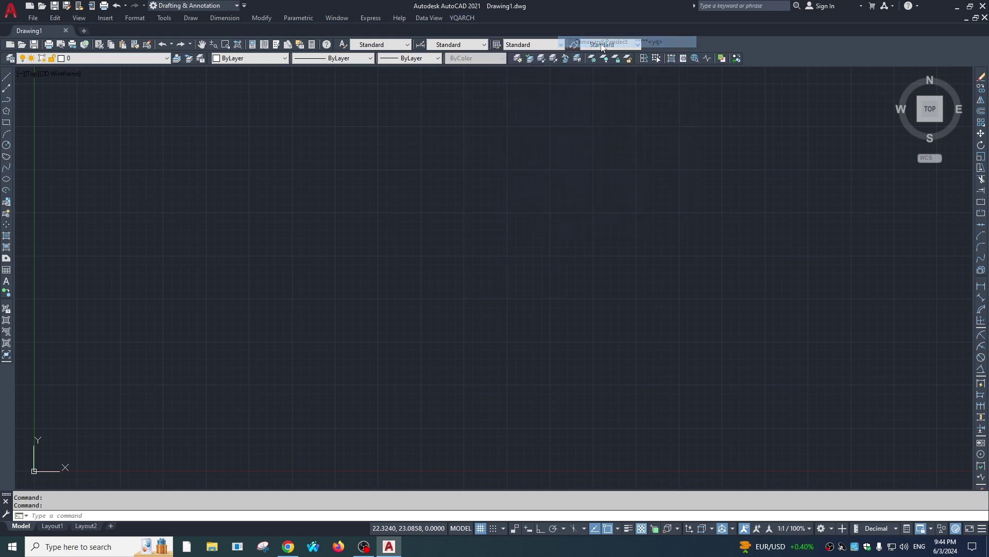
left_click(601, 109)
Set LANGUAGE to 0 in the YQArch user preferences, save config.txt, and accept the offered drawing scale
left_click(458, 19)
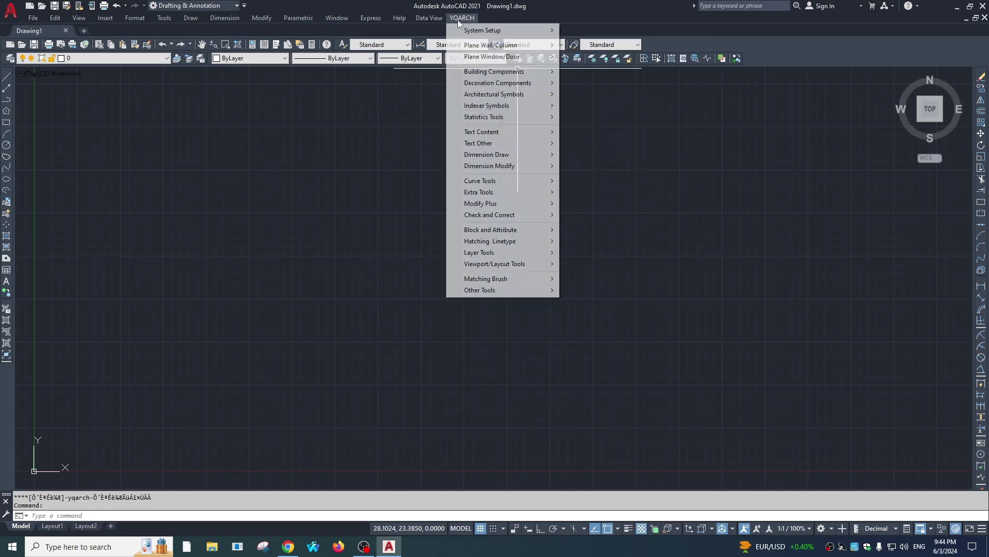
mouse_move(485, 30)
left_click(603, 32)
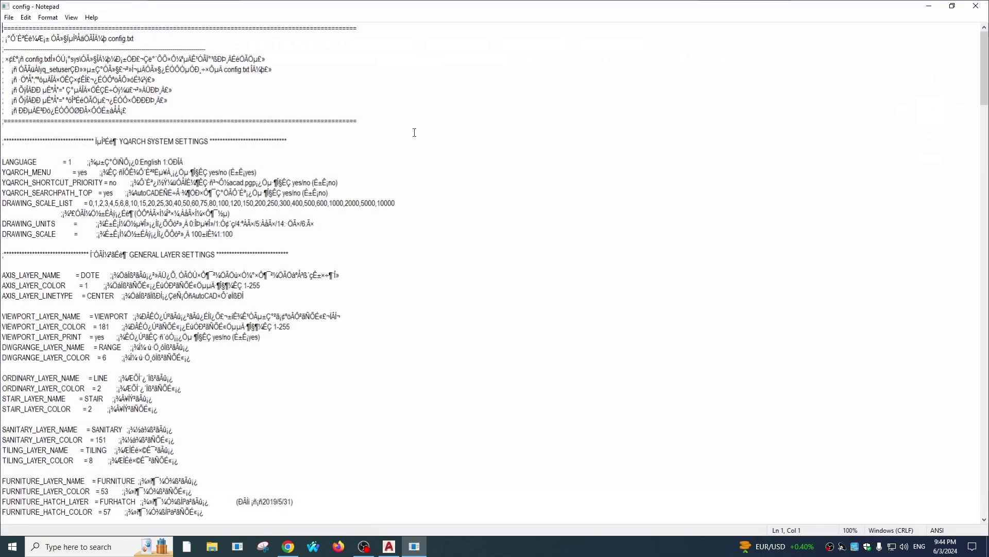
double_click(69, 162)
type("0")
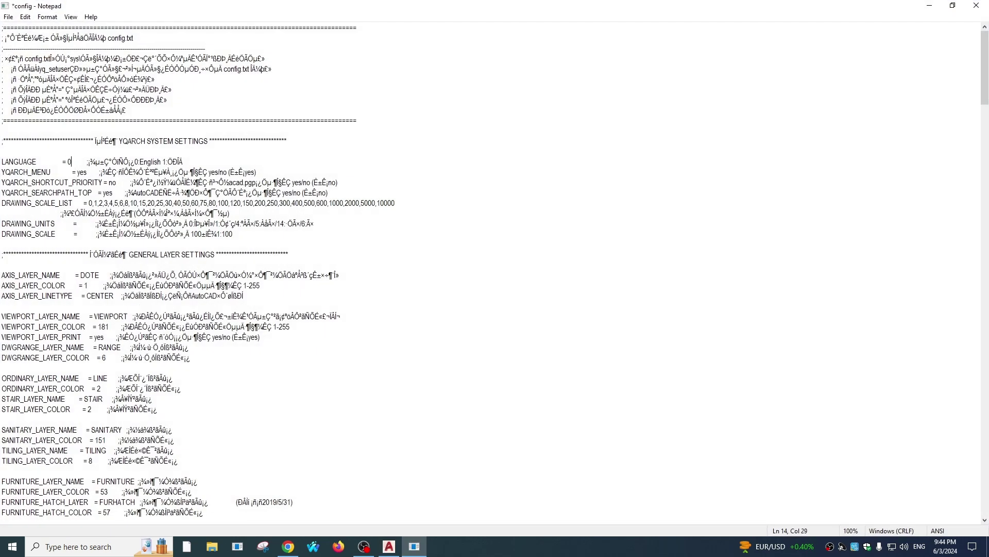
left_click(976, 6)
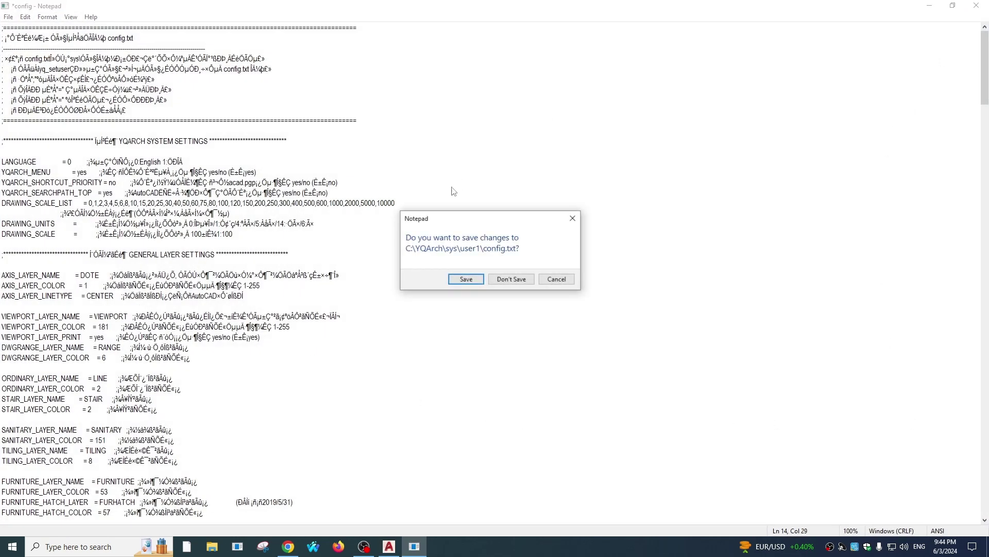
left_click(463, 278)
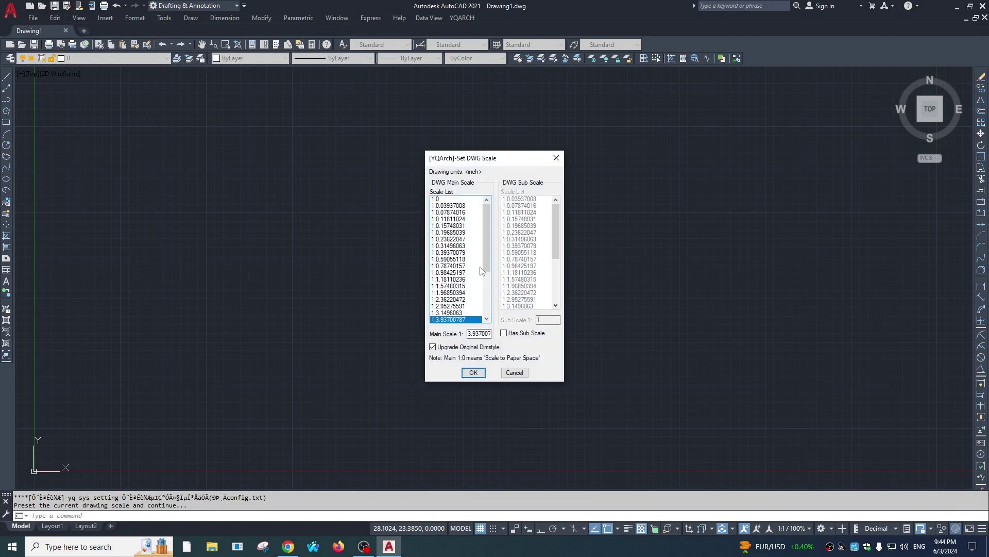
left_click(473, 373)
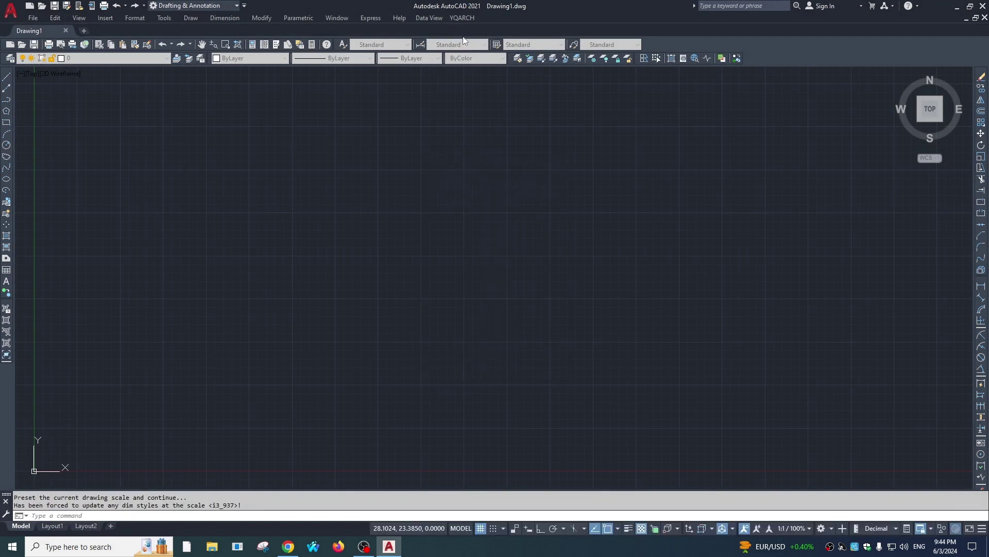
Reopen the YQArch user preferences, add a space before the LANGUAGE value, and save config.txt
left_click(462, 17)
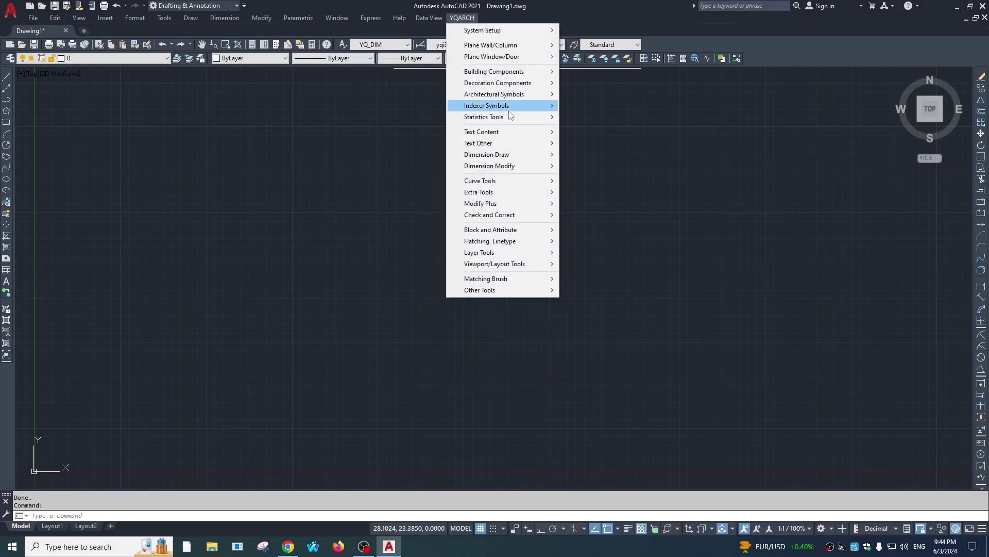
mouse_move(482, 31)
left_click(598, 30)
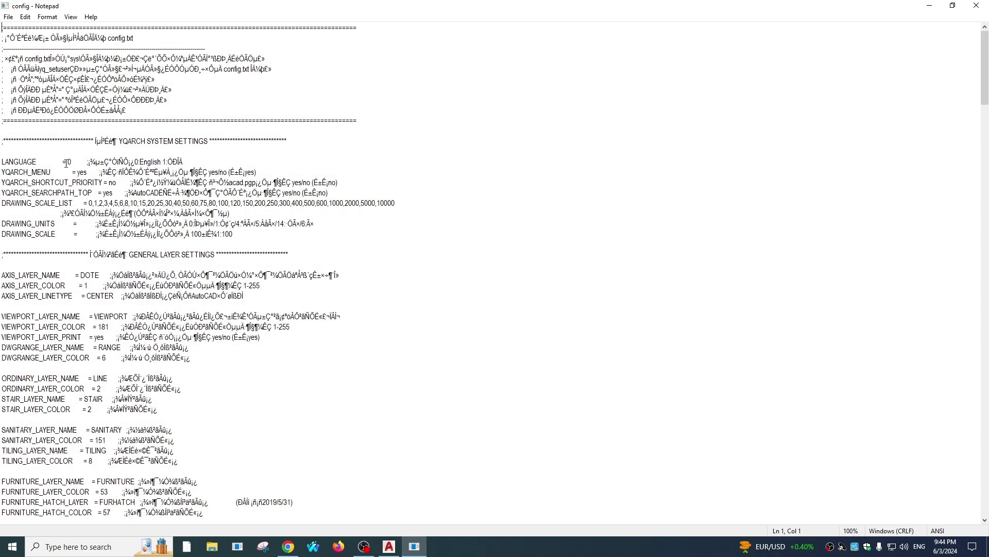
left_click(67, 163)
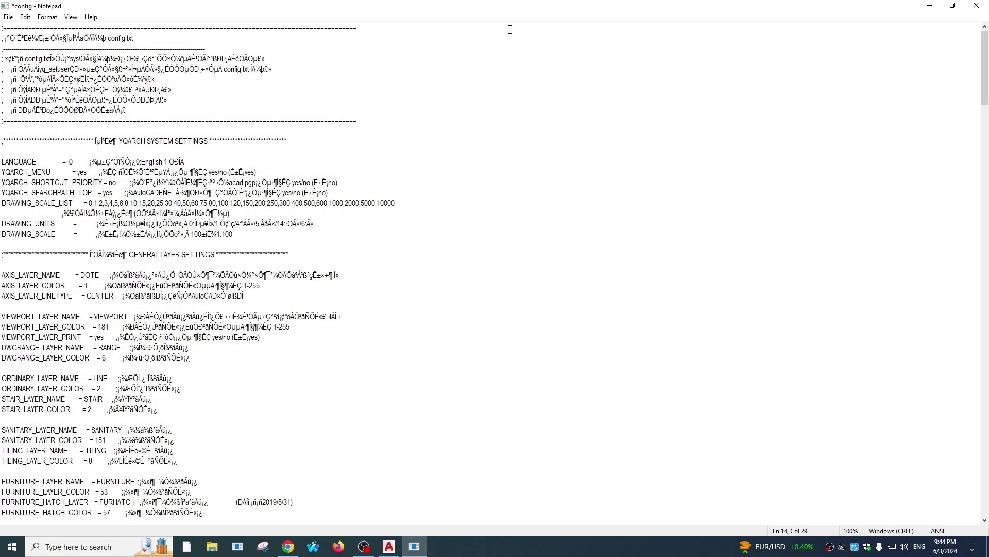
left_click(976, 7)
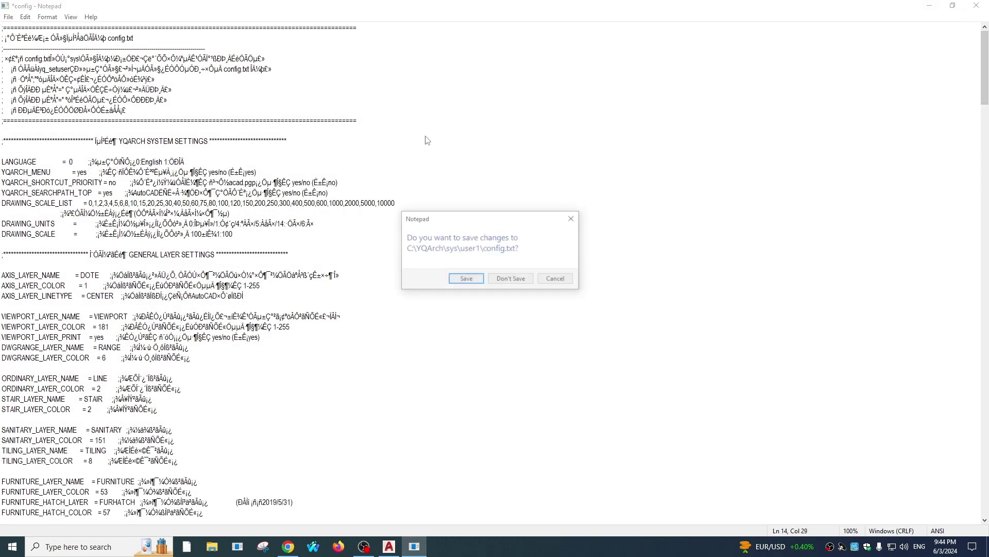
left_click(466, 279)
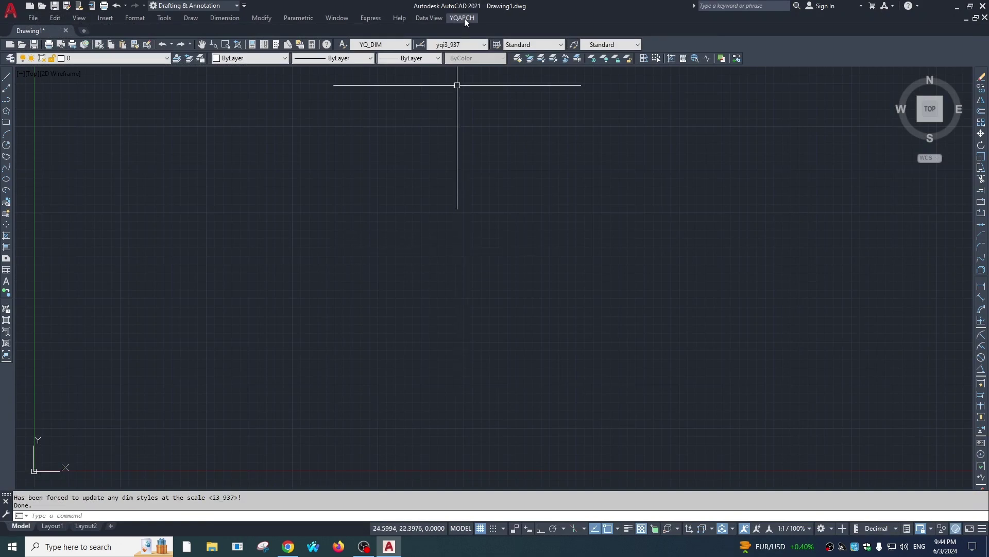
Set LANGUAGE to 1 in the YQArch user preferences and save config.txt
left_click(462, 17)
mouse_move(494, 33)
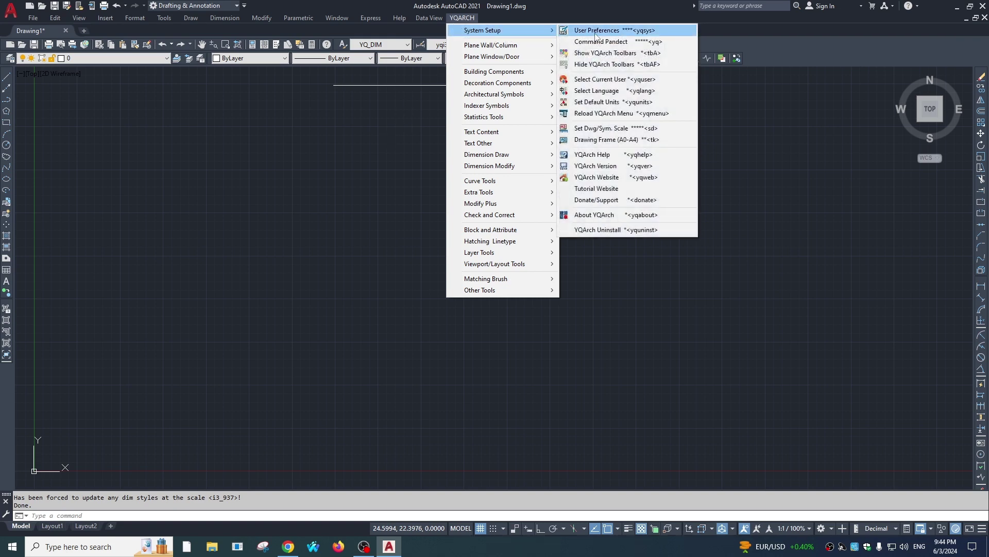
left_click(596, 30)
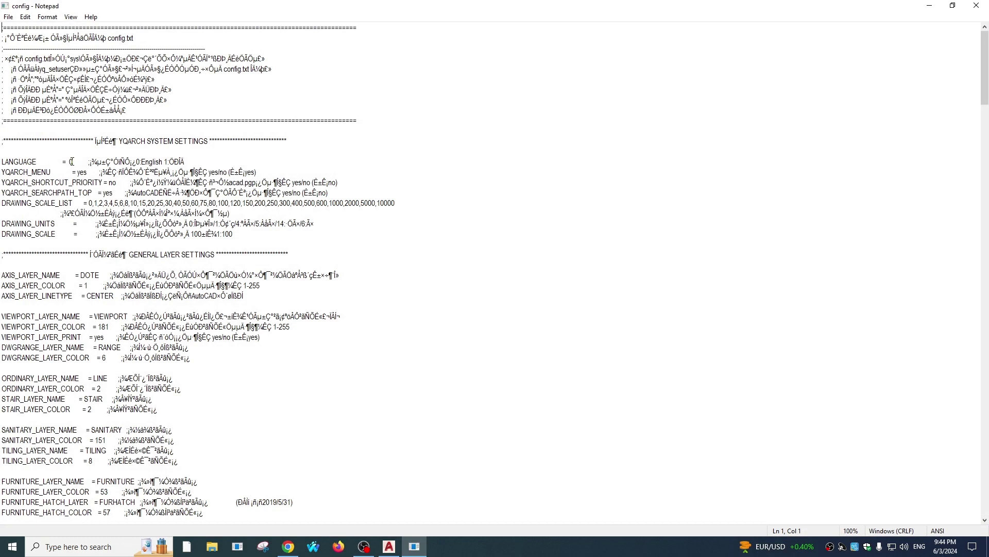
double_click(72, 162)
type("1")
left_click(976, 5)
left_click(466, 278)
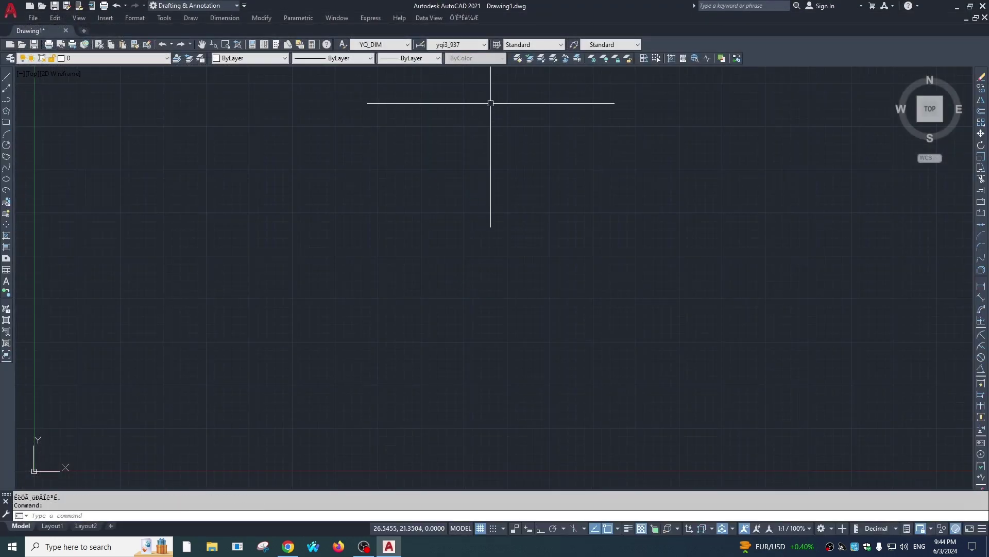
Reopen the YQArch user preferences file to check the LANGUAGE entry, and close it
left_click(466, 18)
mouse_move(475, 32)
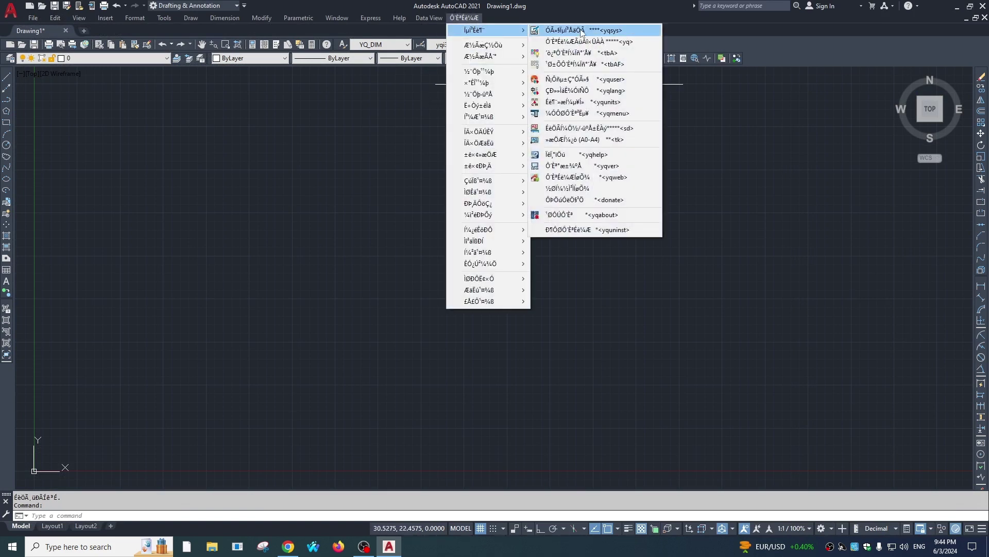
left_click(582, 32)
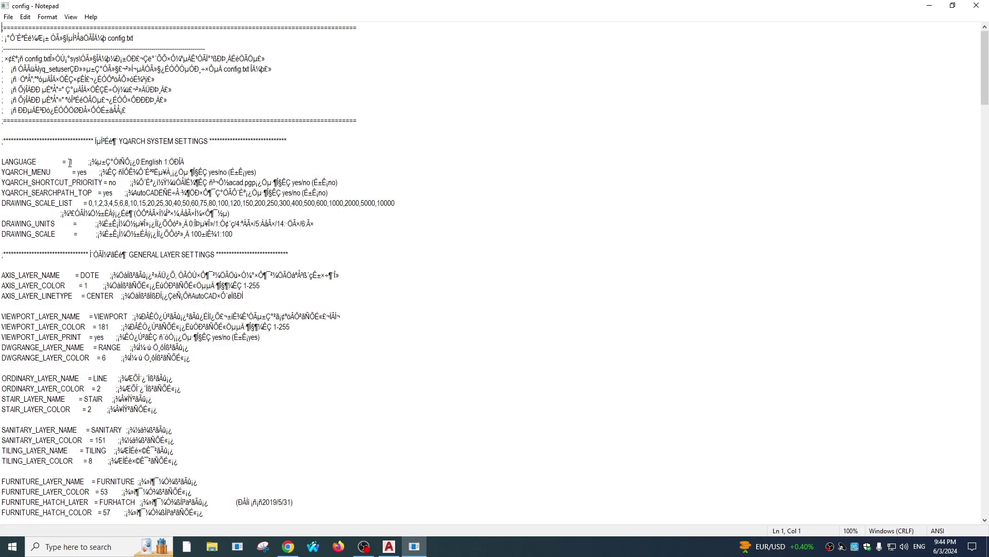
left_click(977, 5)
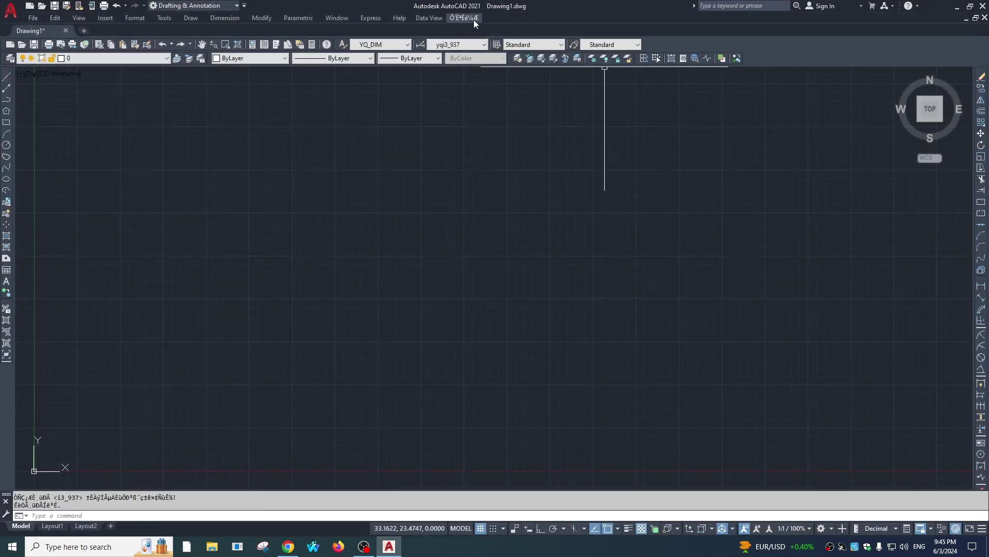
Set LANGUAGE to 0 in the YQArch user preferences, save config.txt, and check the YQArch menu entries
left_click(473, 19)
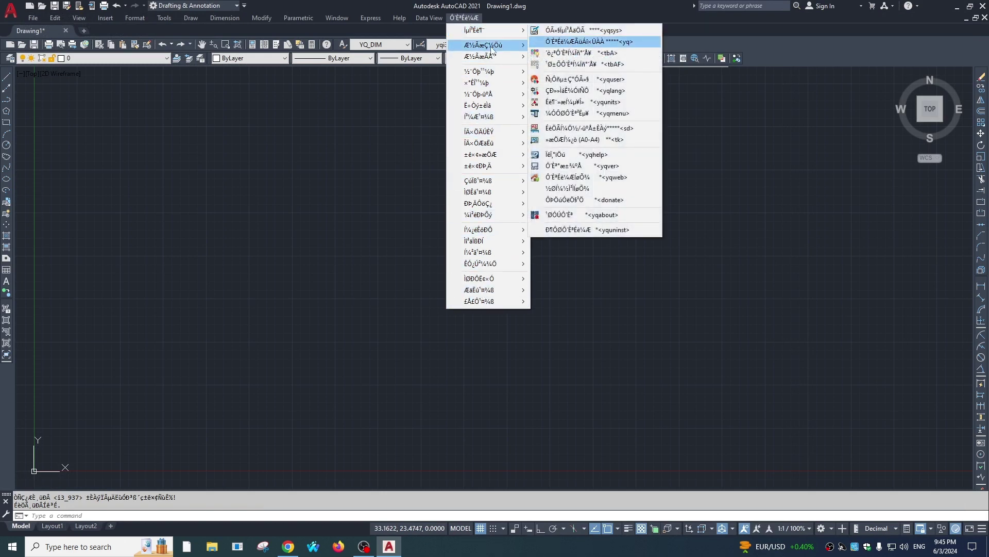
mouse_move(493, 74)
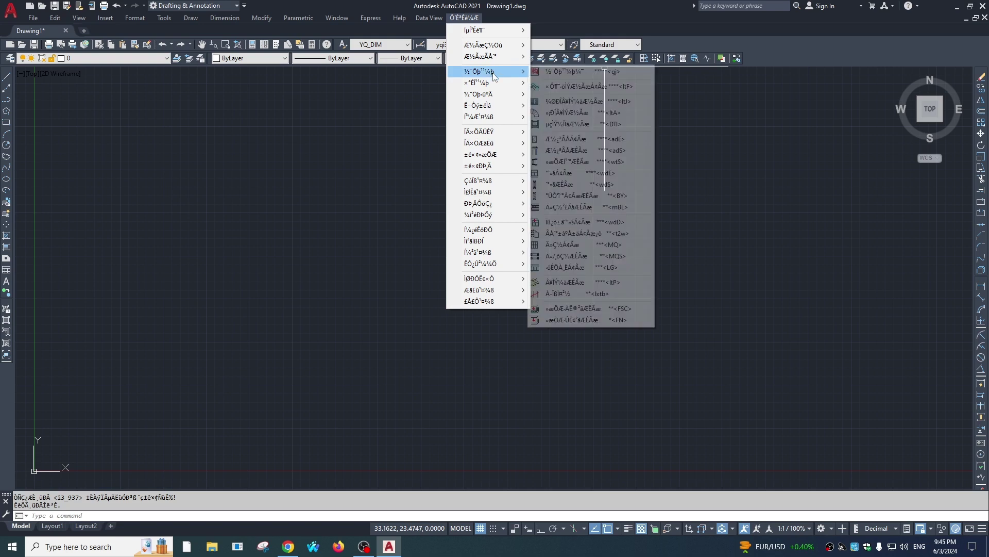
mouse_move(470, 32)
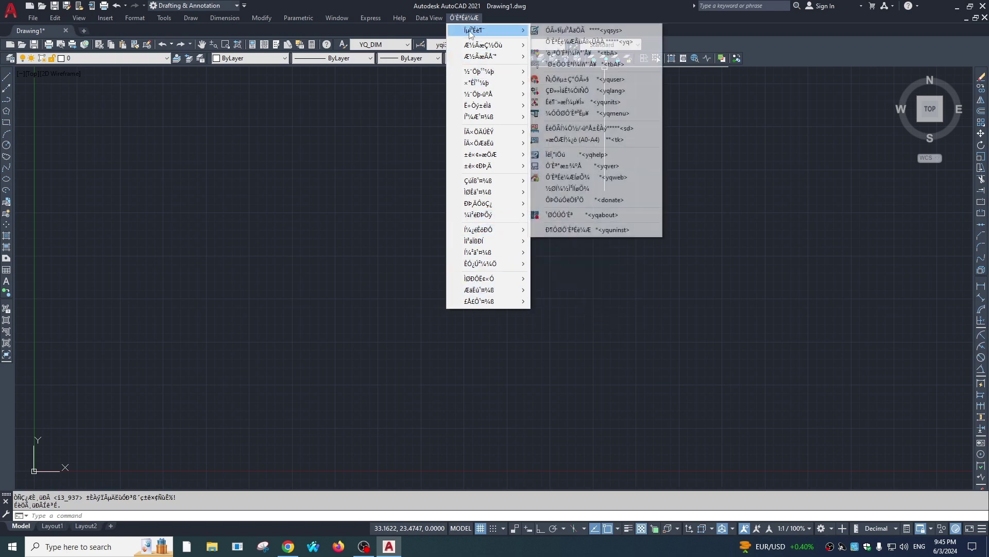
left_click(570, 32)
double_click(70, 162)
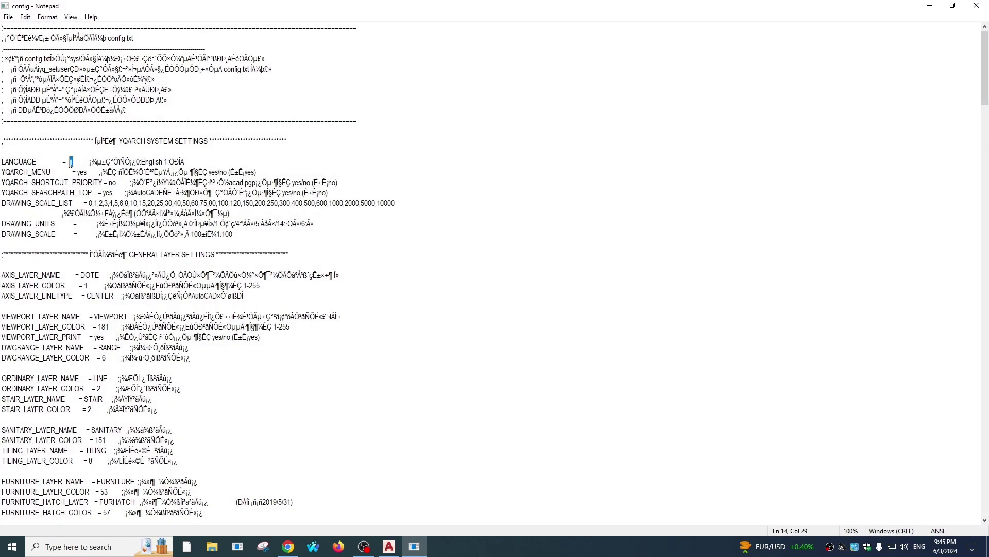
type("0")
left_click(977, 5)
left_click(467, 281)
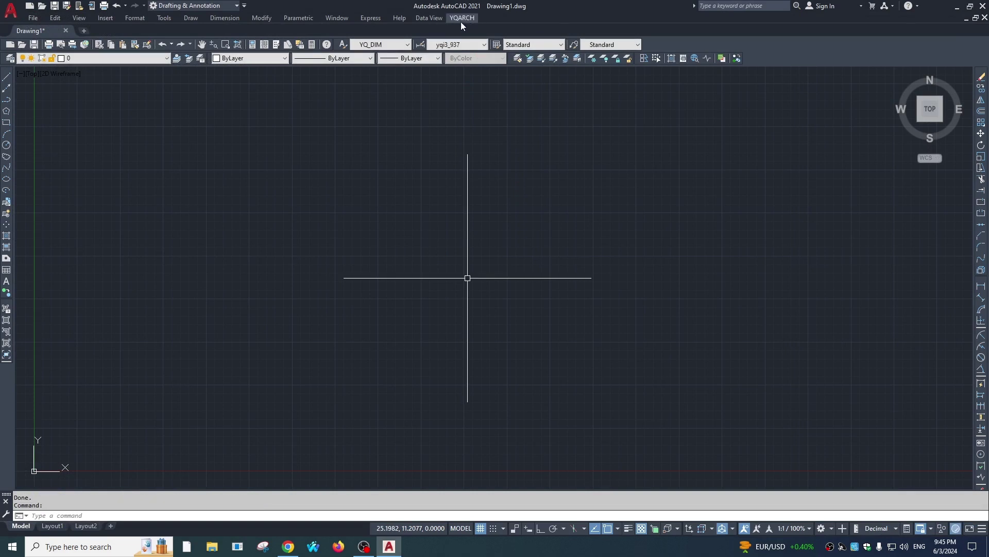
left_click(461, 21)
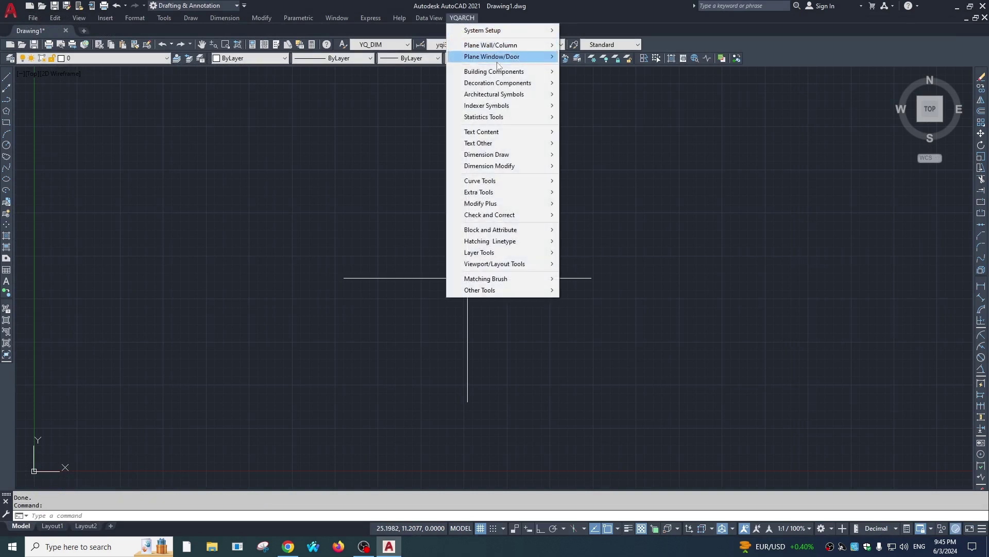
mouse_move(482, 290)
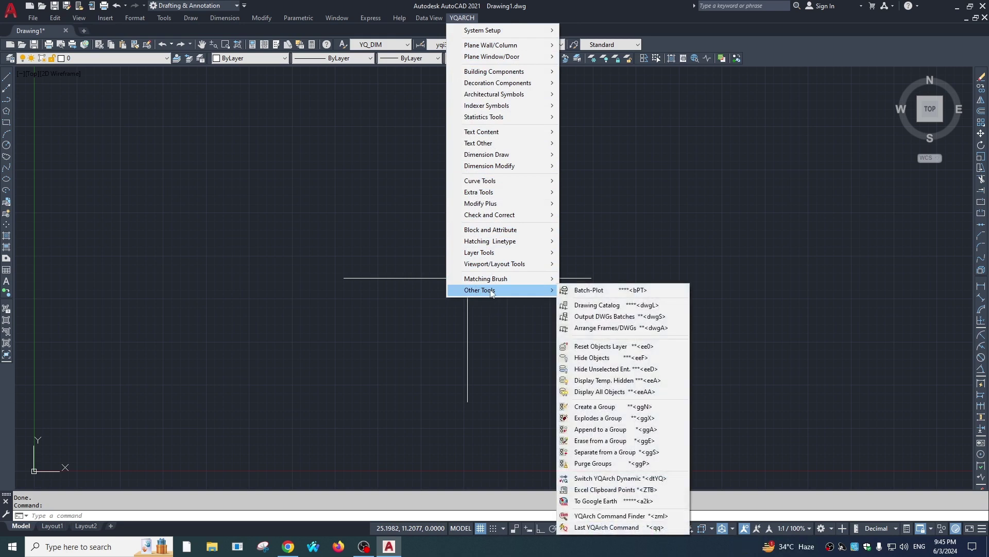
left_click(635, 146)
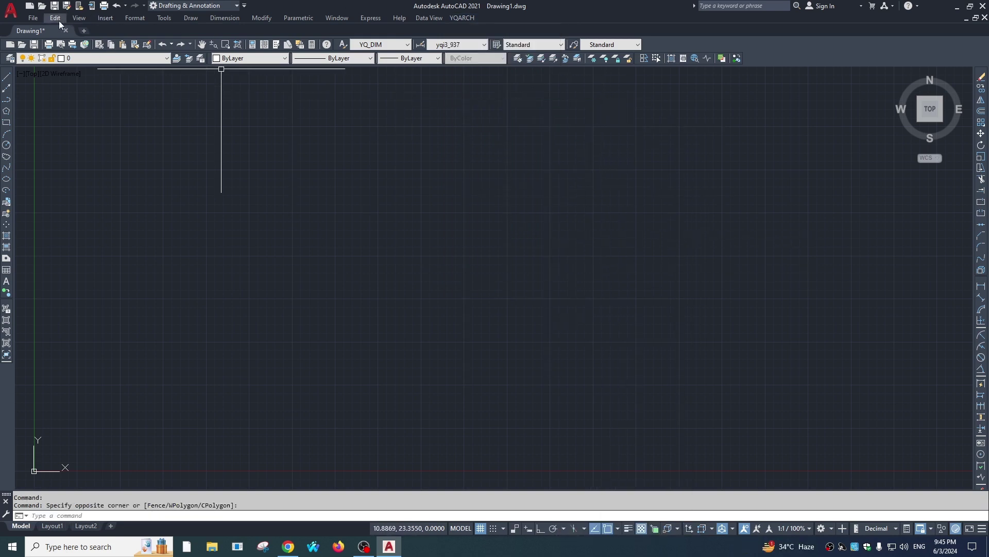
Reset the unnamed AutoCAD profile to its defaults in Options and confirm the reset
type("OP")
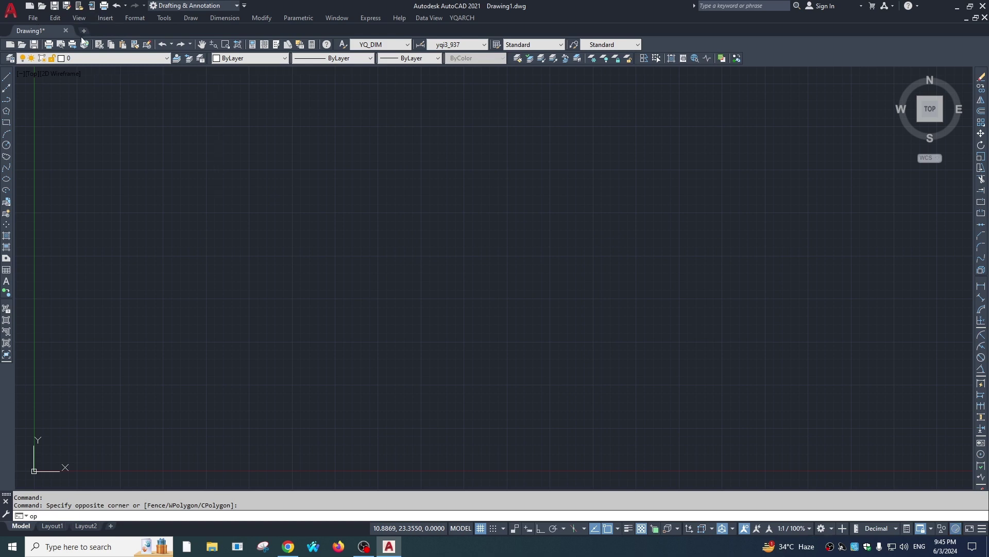
key("Return")
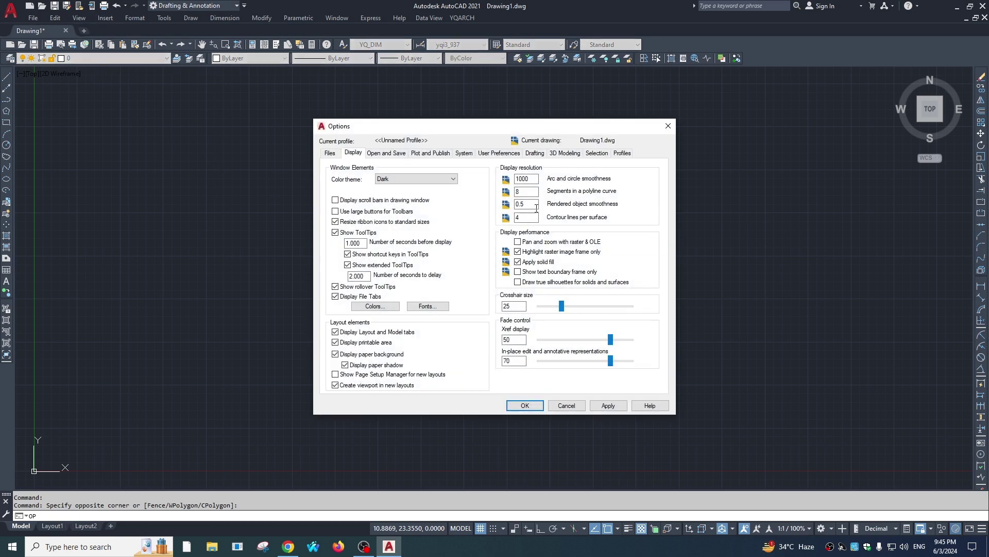
left_click(621, 153)
left_click(627, 281)
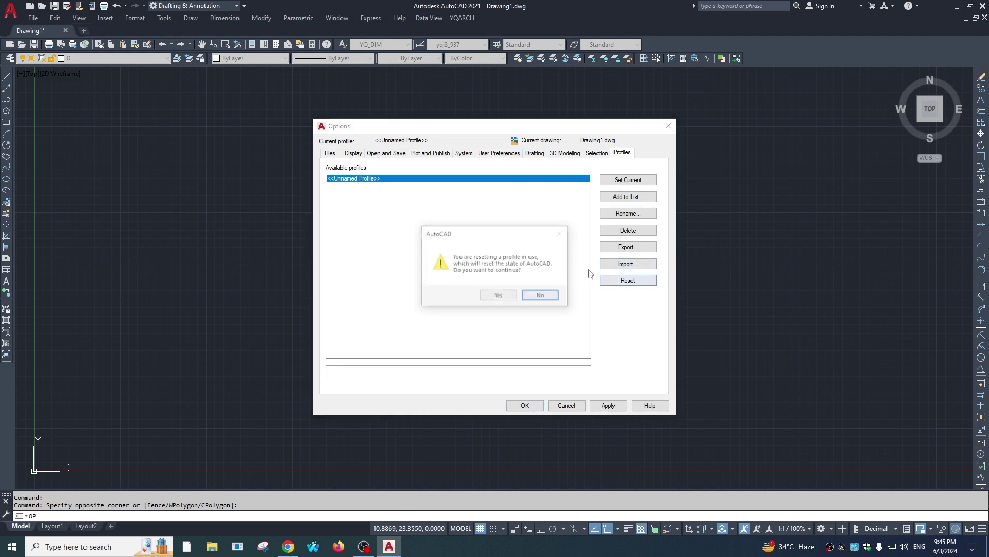
left_click(509, 298)
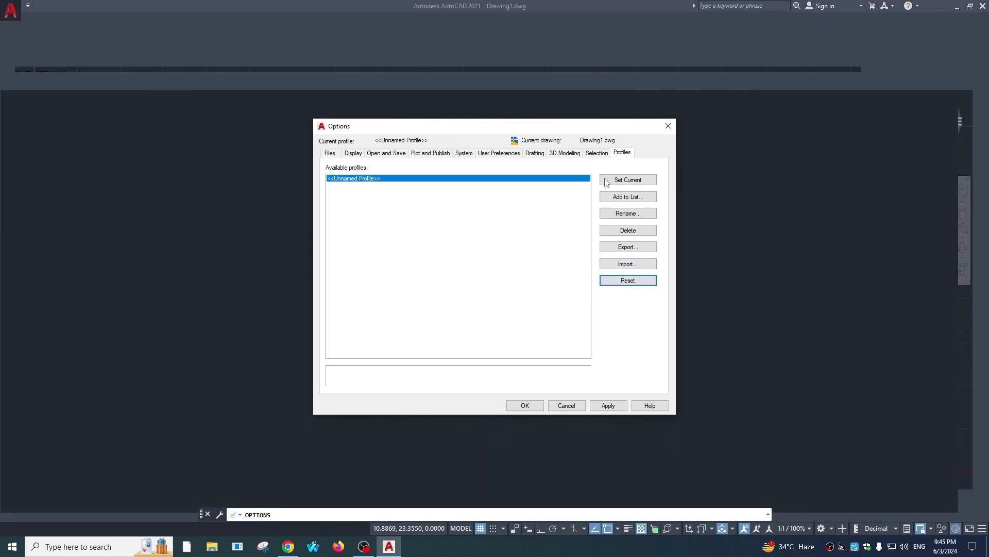
left_click(668, 125)
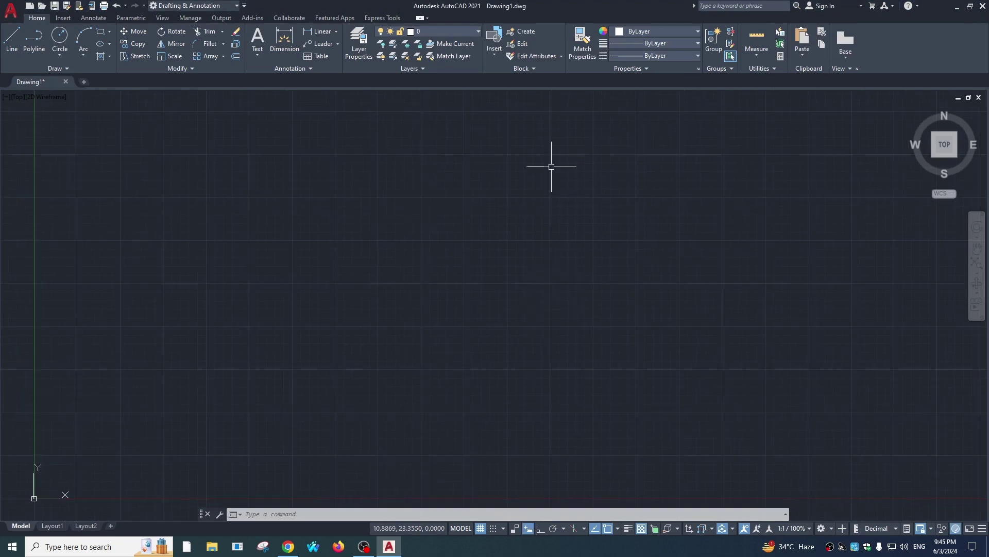
scroll(629, 227, "down", 2)
middle_click_drag(629, 227, 626, 213)
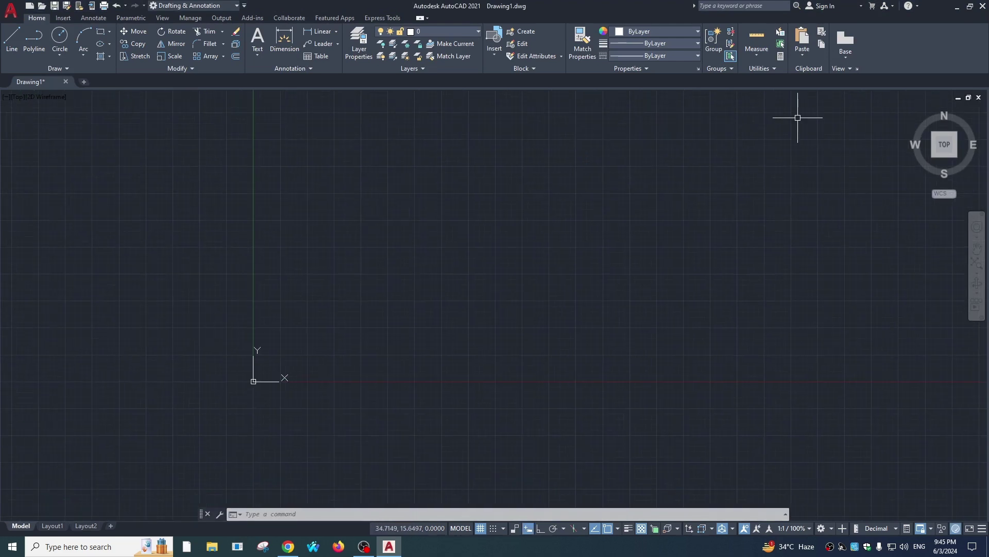
Minimize AutoCAD and extract the yqarch (1) archive onto the desktop
left_click(958, 7)
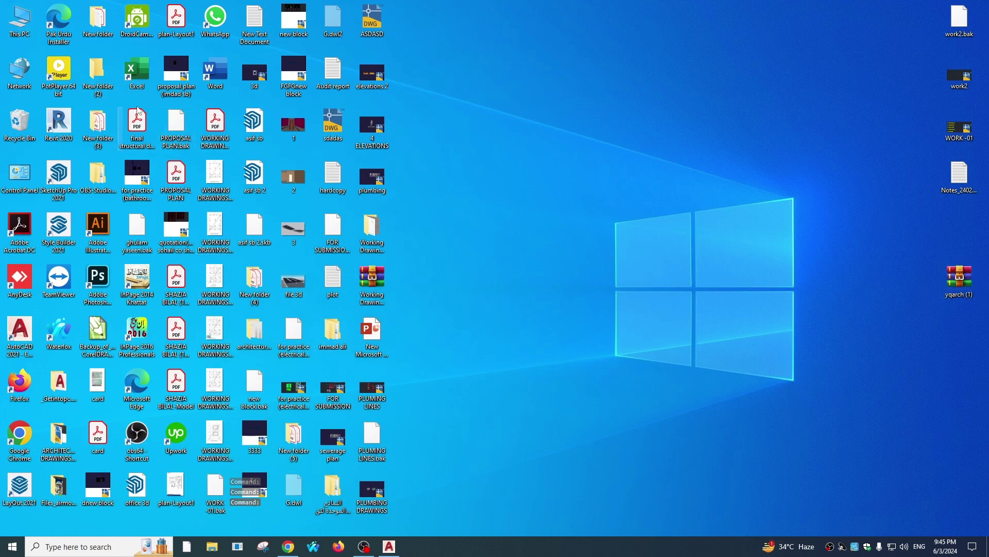
right_click(966, 281)
left_click(890, 321)
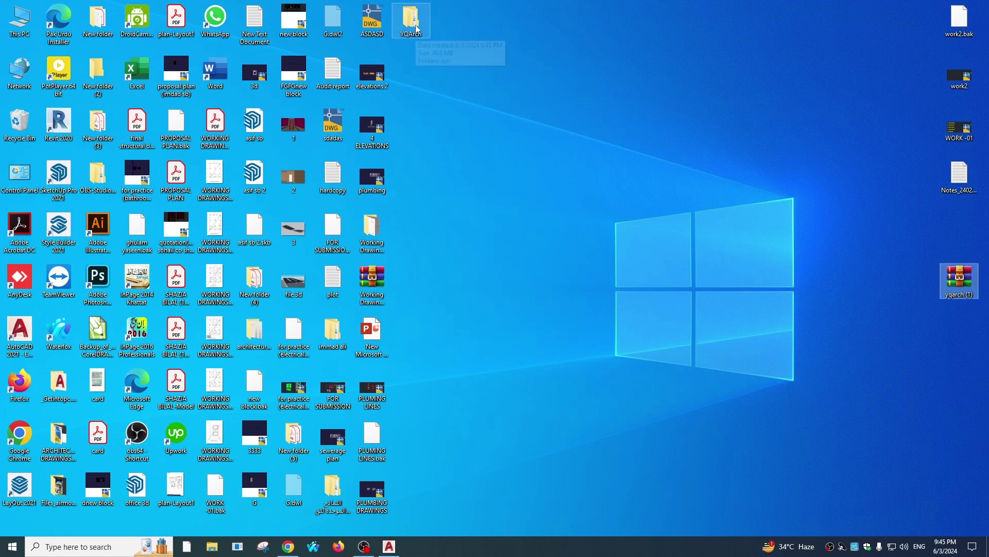
Load the install AutoLISP file from the extracted YQArch sys folder into the open AutoCAD drawing
double_click(411, 21)
double_click(193, 64)
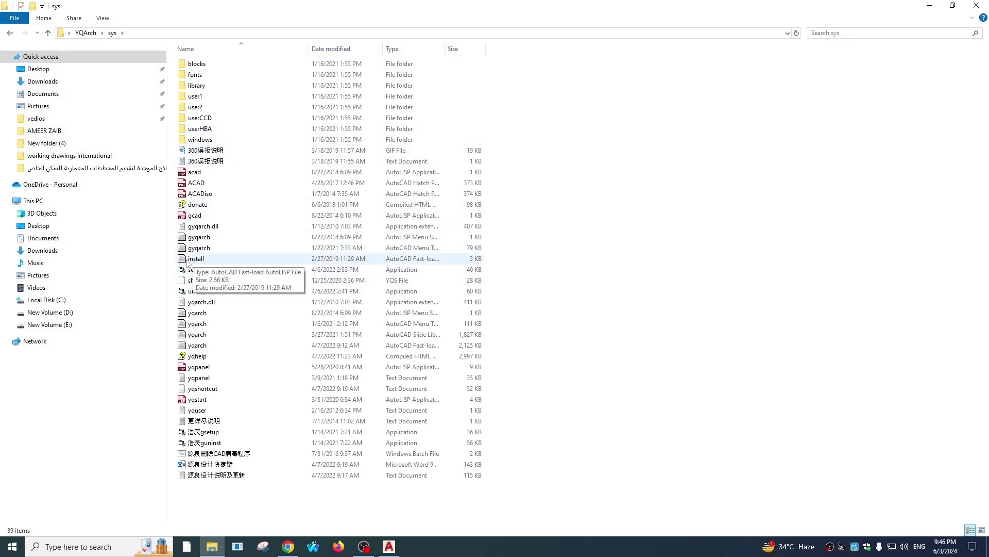
mouse_move(203, 260)
left_mouse_down()
mouse_move(250, 276)
mouse_move(420, 438)
mouse_move(384, 513)
mouse_move(388, 546)
mouse_move(423, 370)
left_mouse_up()
left_click_drag(437, 308, 438, 307)
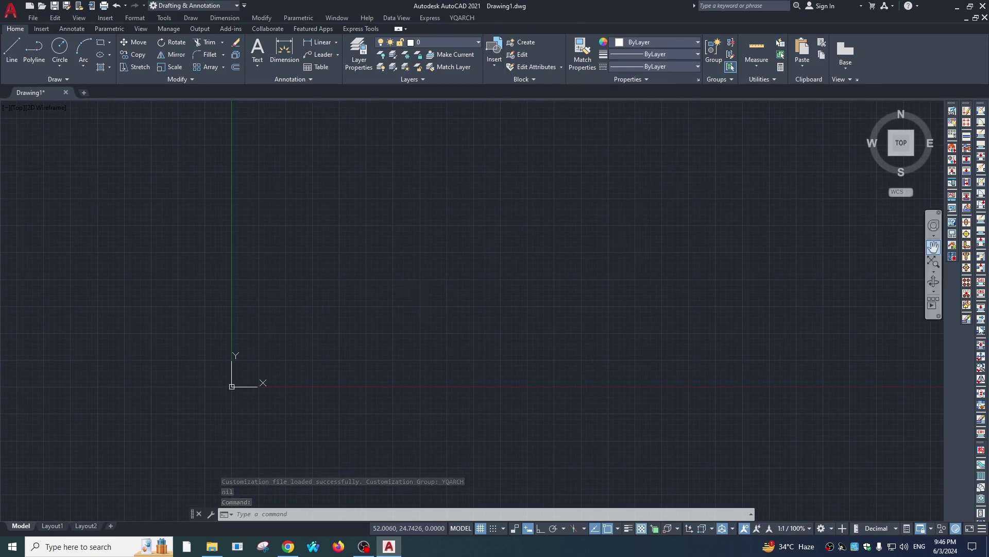
Set LANGUAGE to 1 in the YQArch user preferences and save config.txt so the menu reloads
left_click(460, 18)
mouse_move(484, 30)
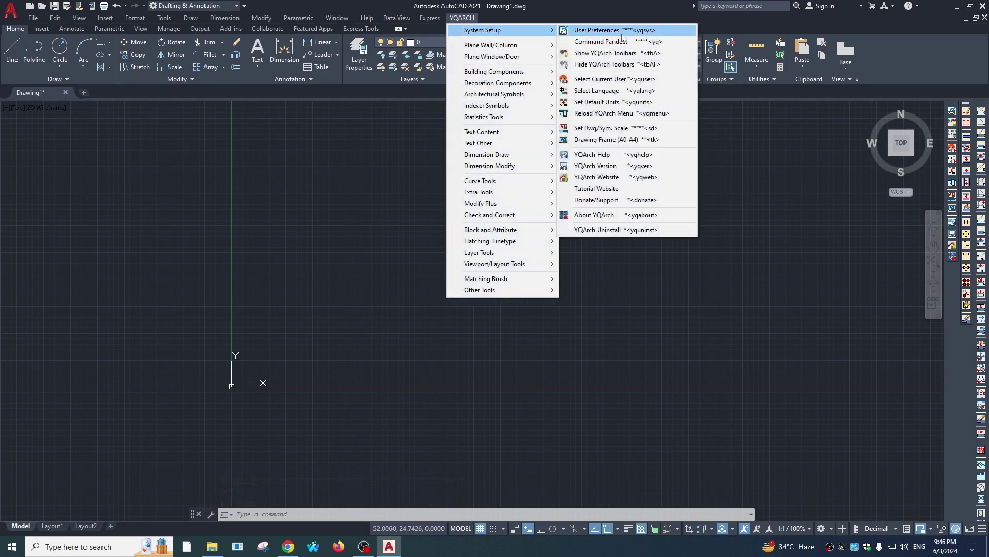
left_click(608, 32)
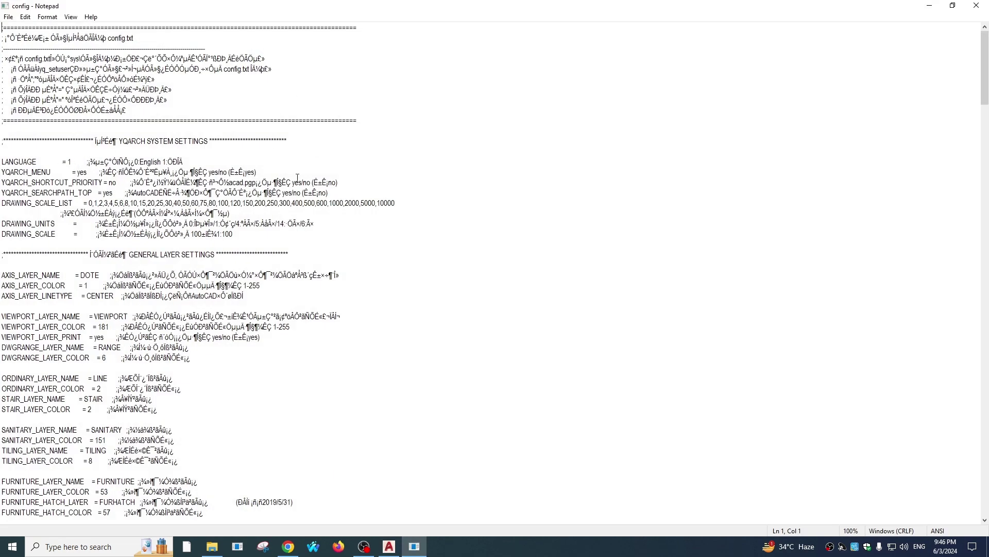
double_click(70, 163)
type("0")
left_click_drag(73, 162, 69, 162)
left_click(73, 162)
type("1")
left_click(977, 6)
left_click(478, 279)
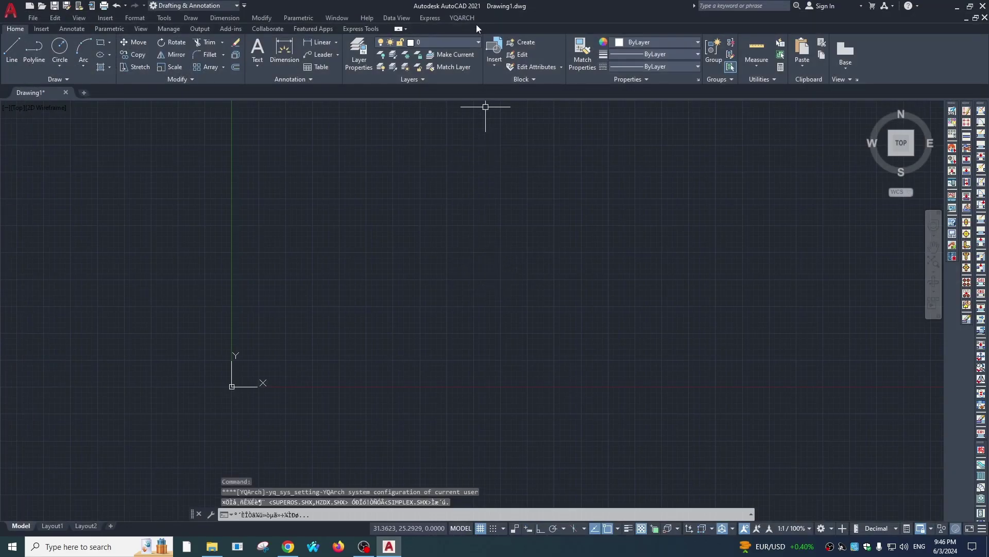
left_click(461, 18)
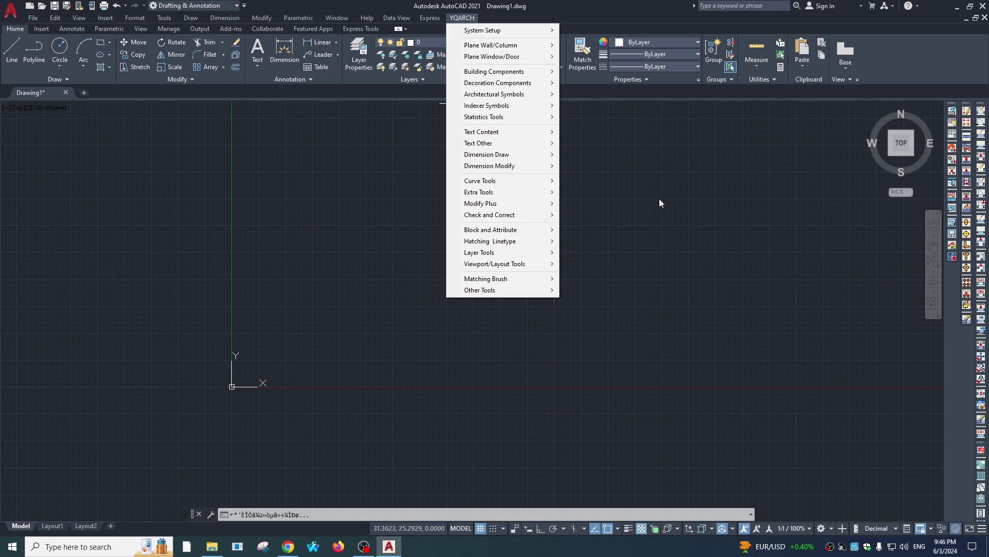
left_click(691, 191)
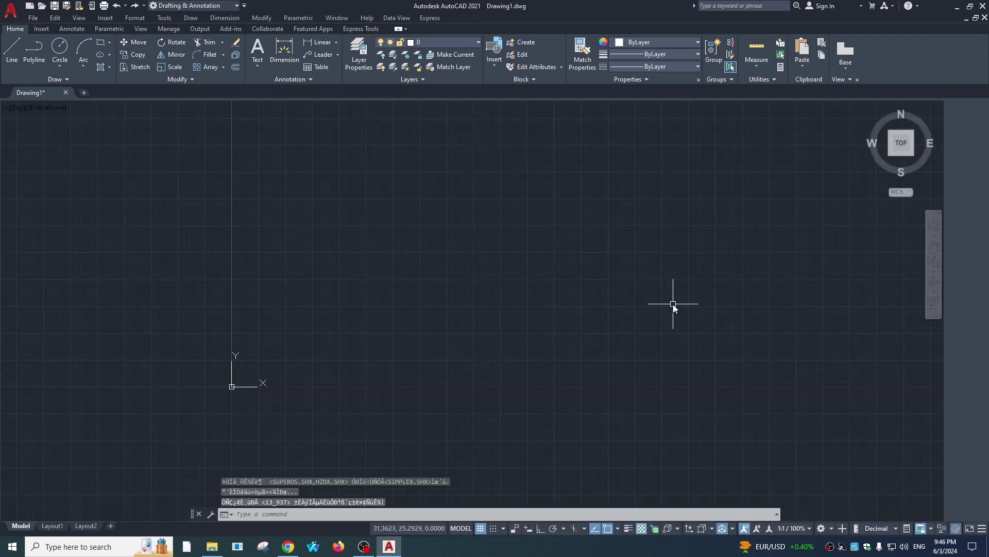
left_click(468, 279)
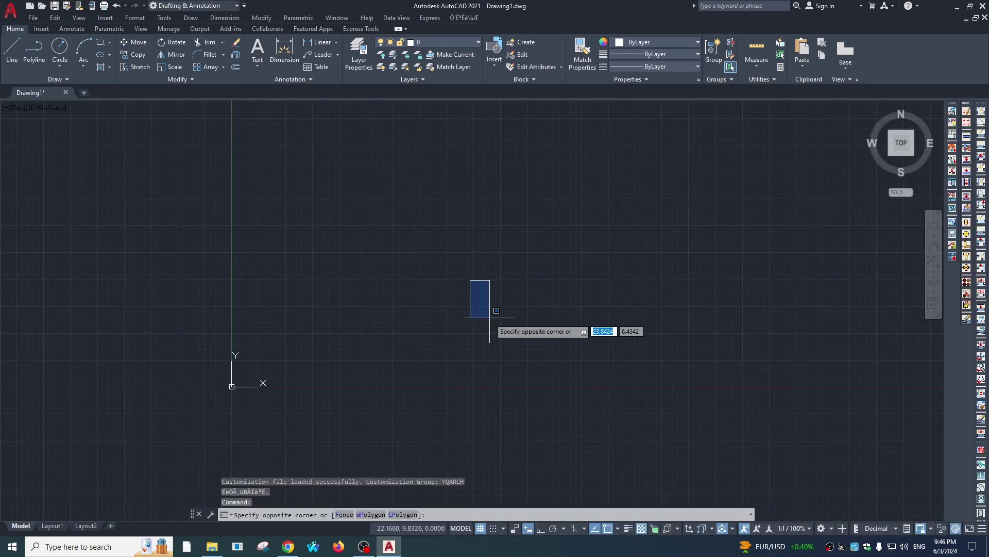
left_click(515, 320)
Run the YQLANG command and choose English as the YQArch language
type("YQ")
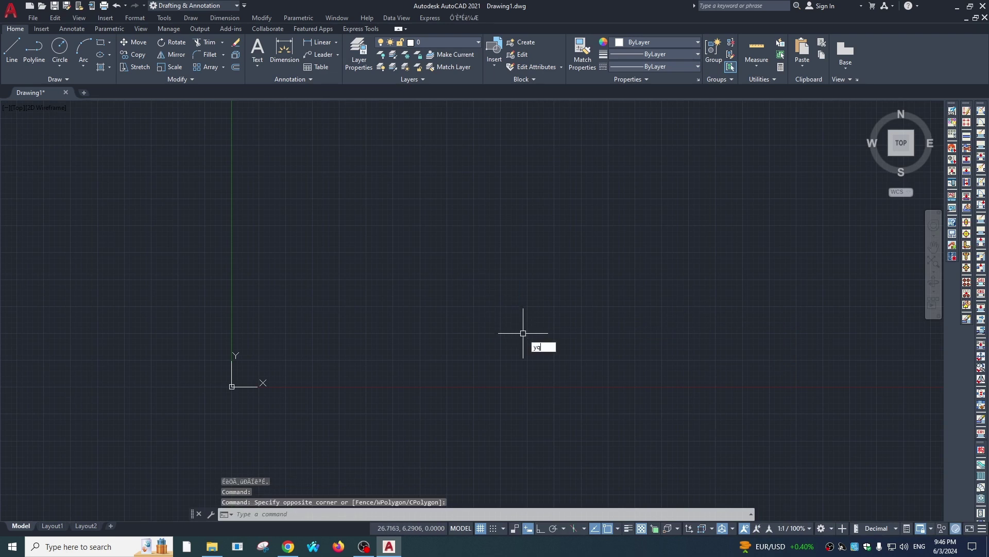
key("Down")
key("Return")
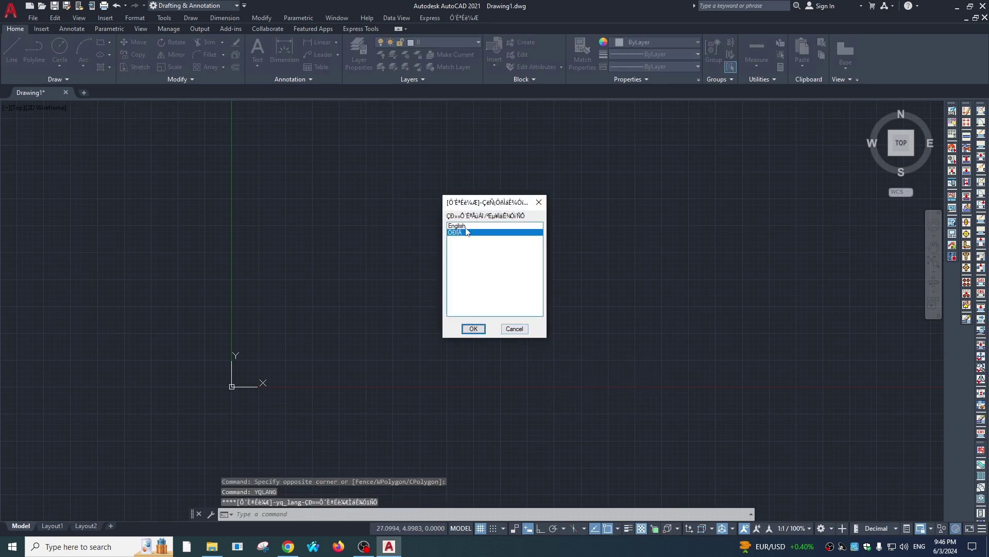
left_click(464, 226)
left_click(473, 329)
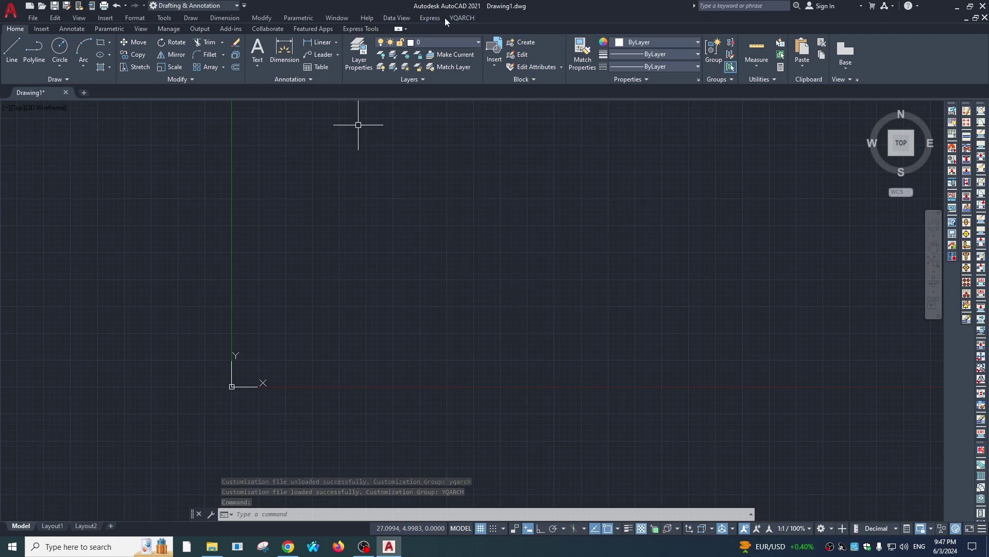
Hide the YQArch toolbars using the plugin's System Setup command
scroll(577, 268, "down", 2)
mouse_move(561, 370)
middle_mouse_down()
mouse_move(574, 283)
mouse_move(486, 258)
middle_mouse_up()
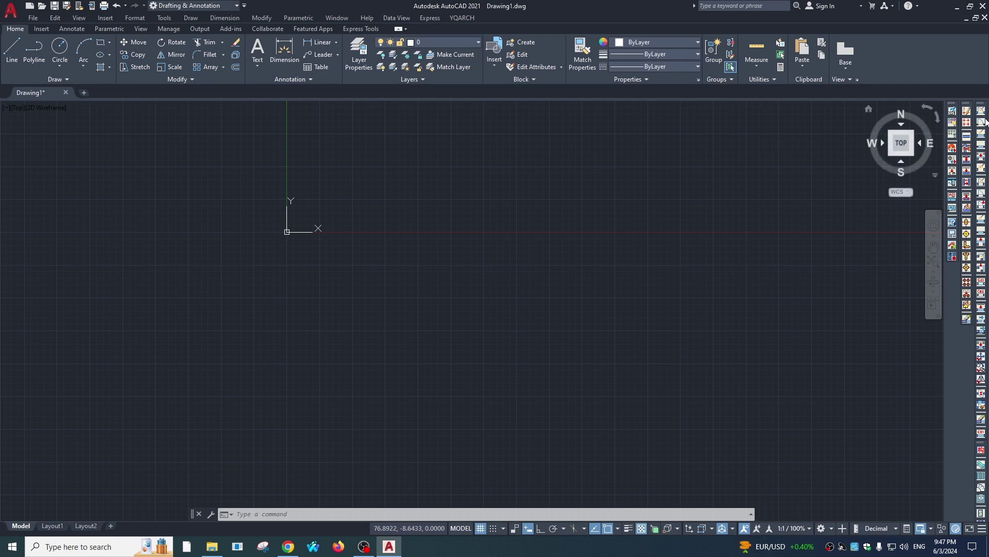
left_click(457, 18)
mouse_move(536, 30)
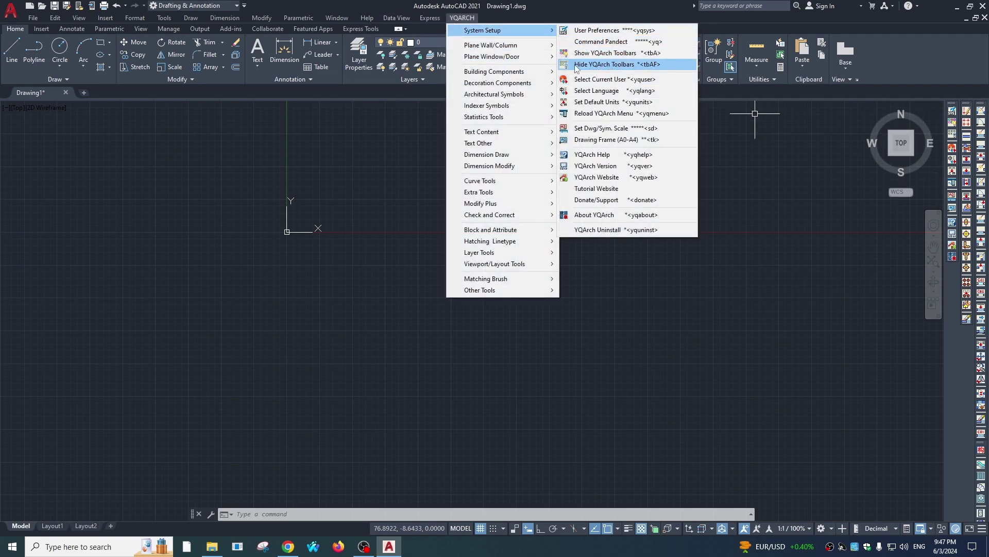
left_click(610, 66)
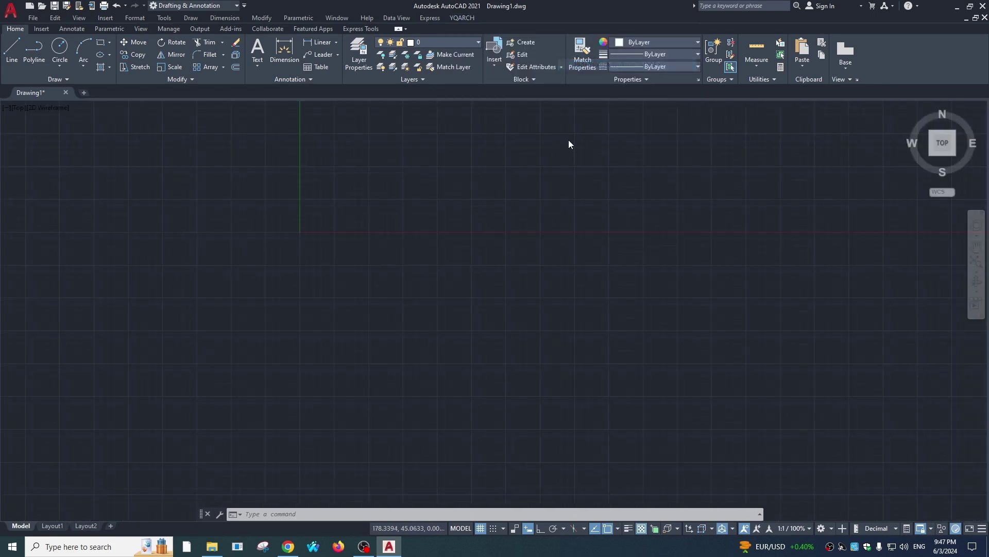